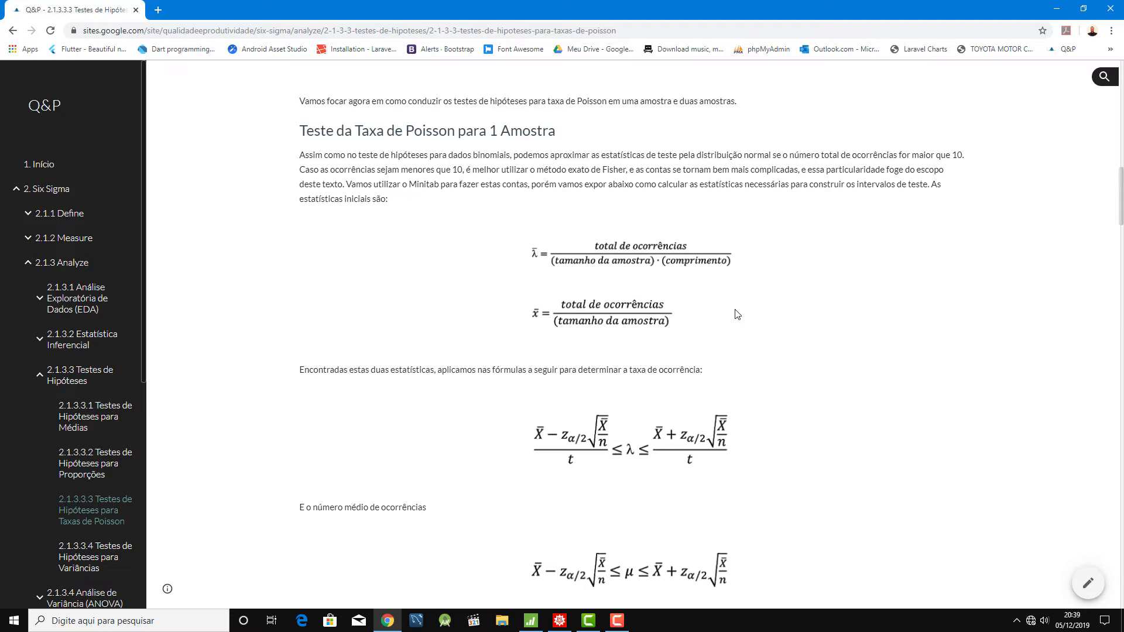
- Read through the one-sample Poisson rate formulas and the blueberry yogurt example on the page
scroll(737, 314, "down", 2)
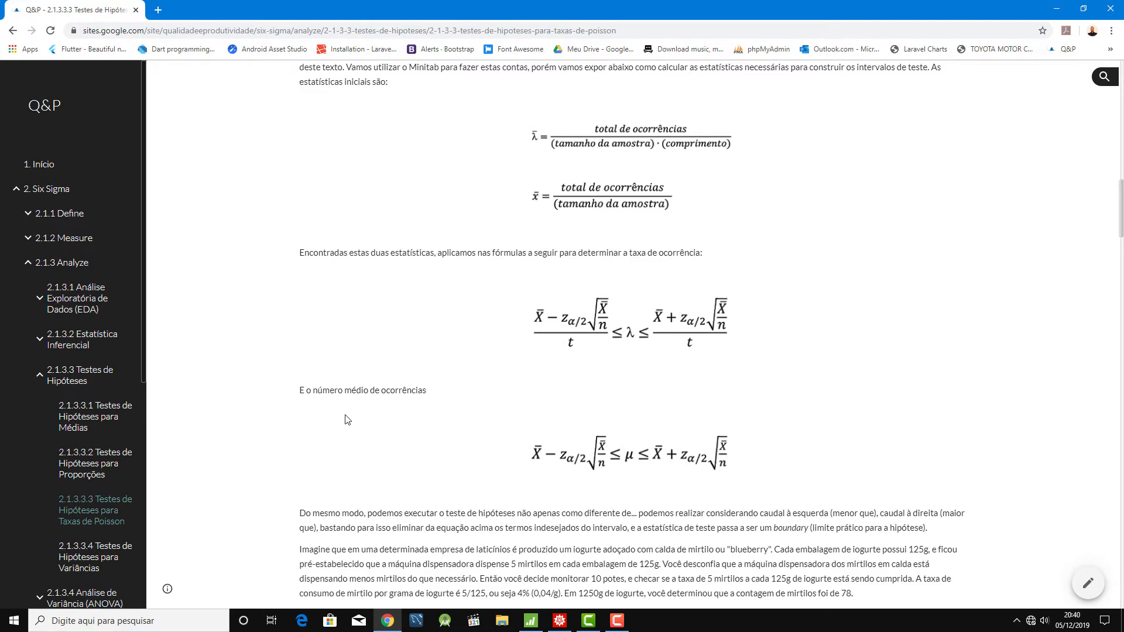
scroll(347, 419, "down", 3)
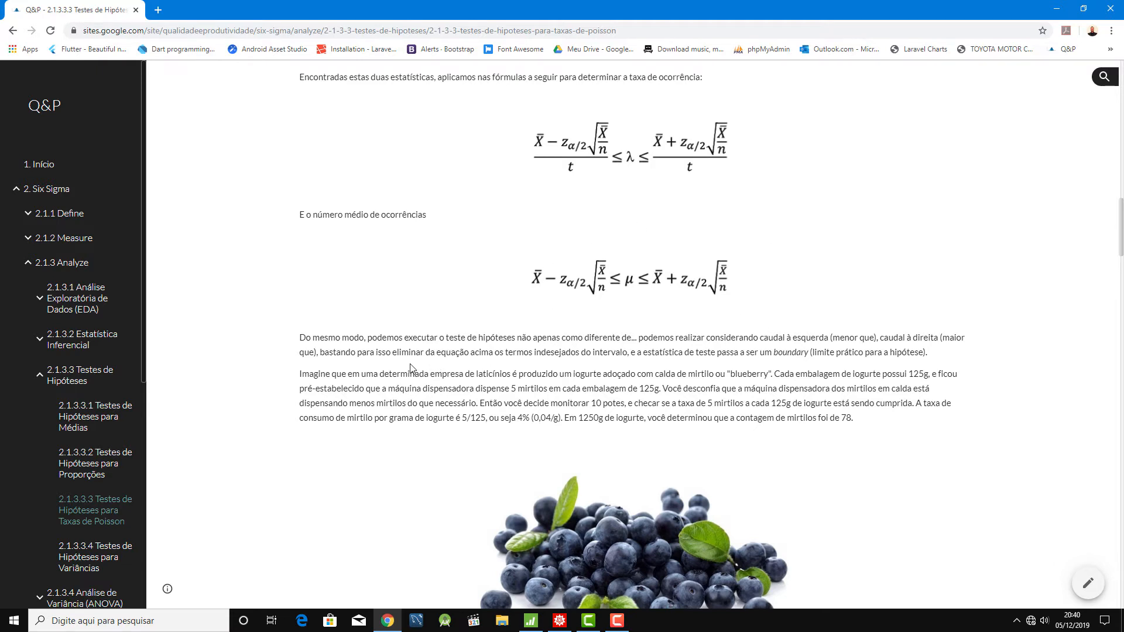
scroll(409, 367, "down", 2)
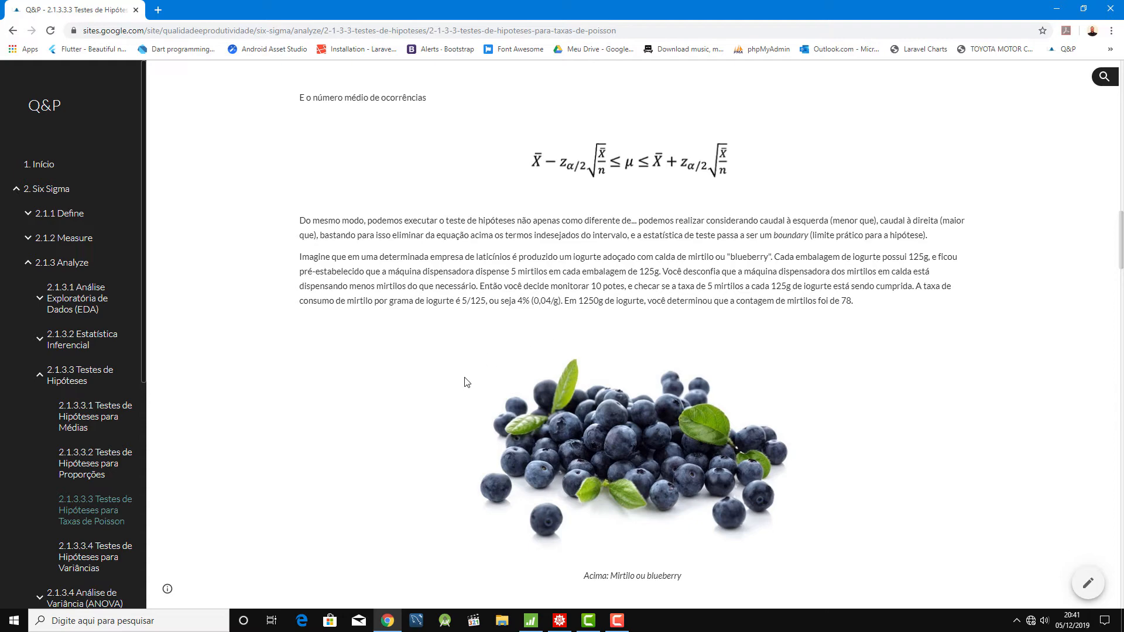
- Switch to Minitab and start a 1-Sample Poisson Rate test that uses summarized data
left_click(530, 622)
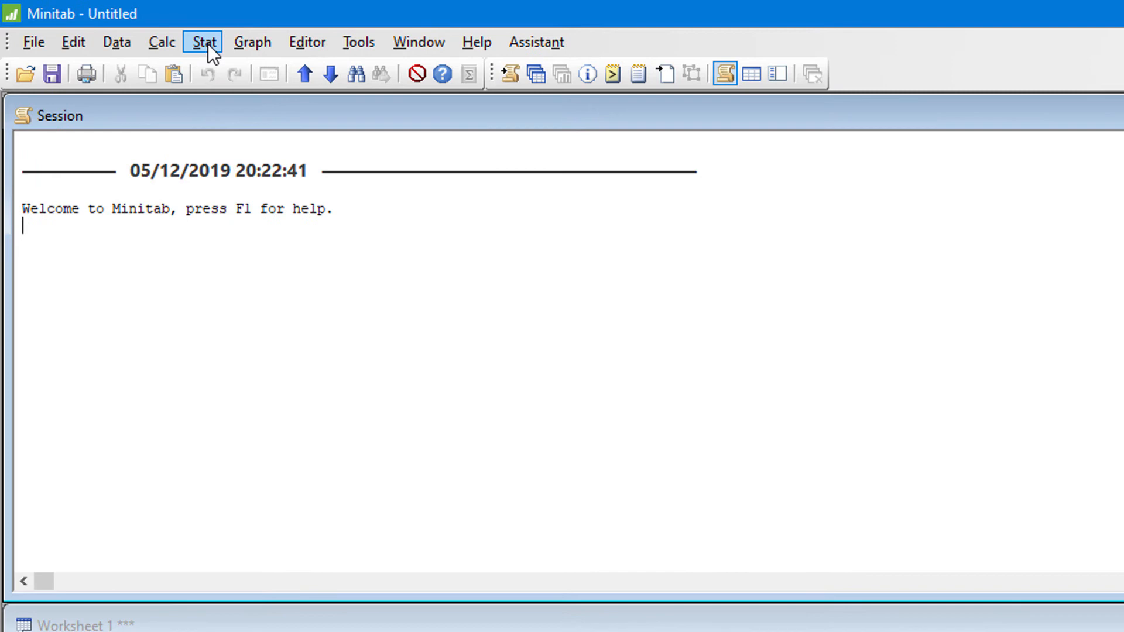
left_click(208, 44)
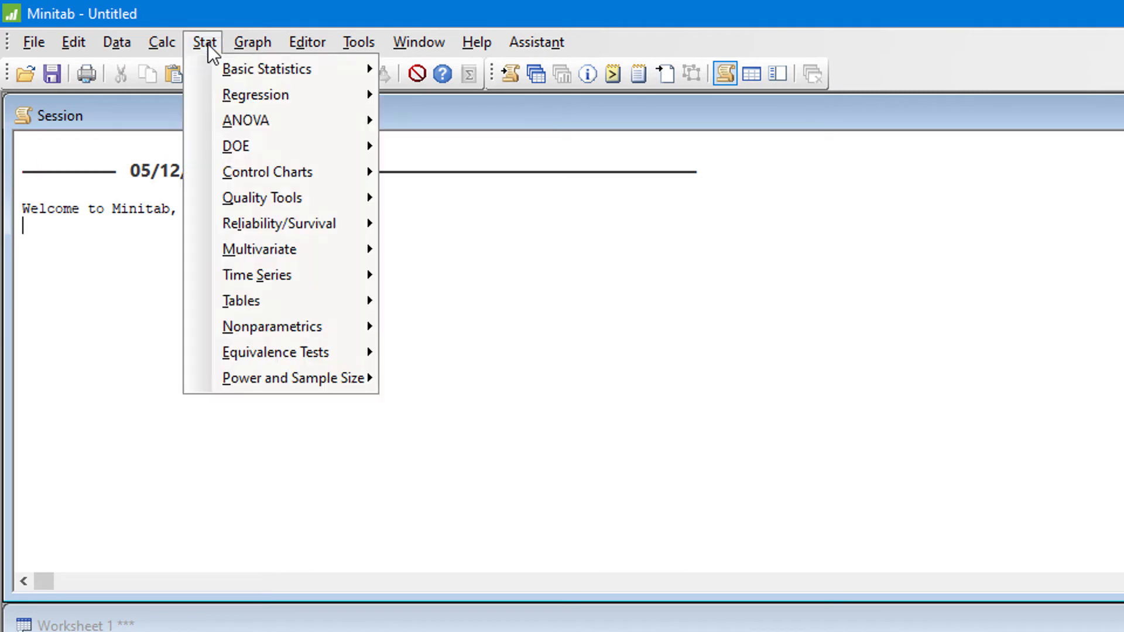
mouse_move(233, 69)
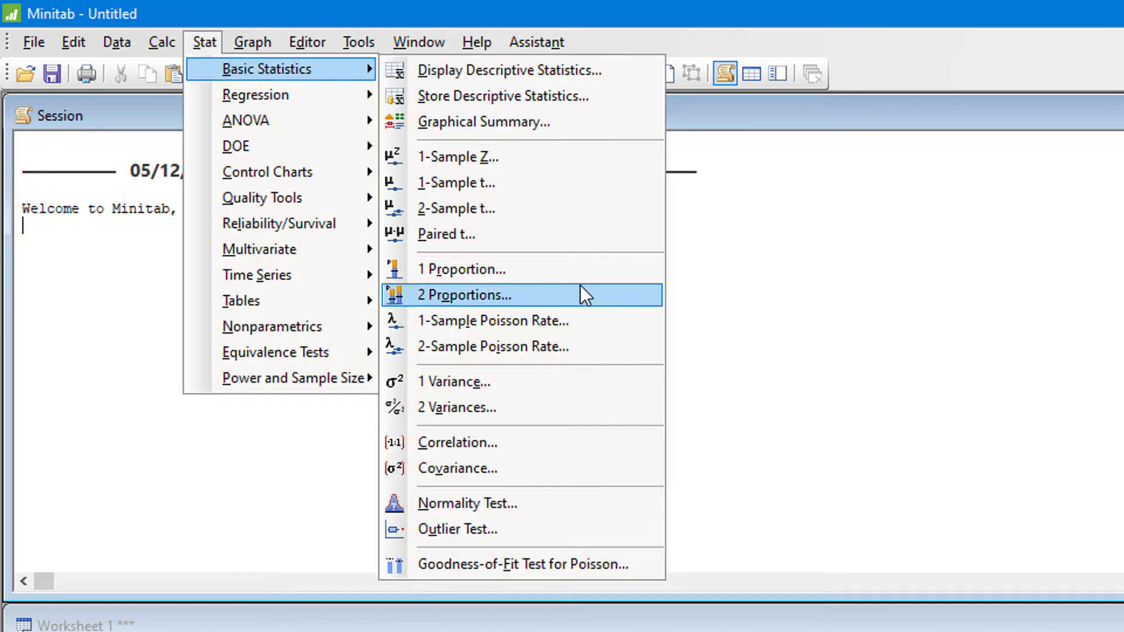
left_click(607, 323)
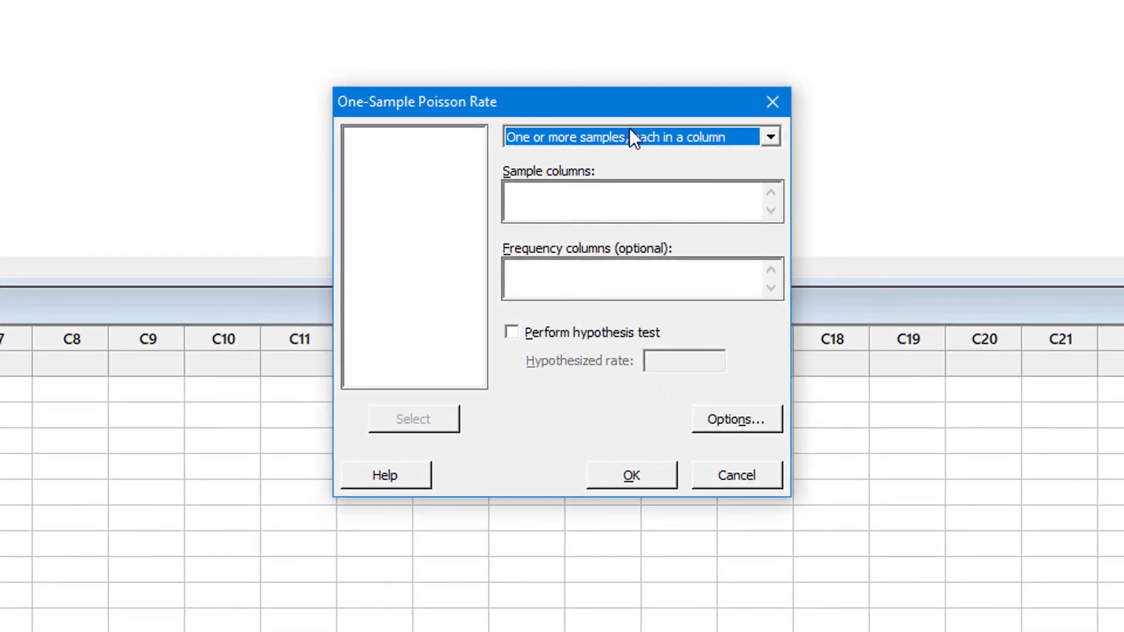
left_click(655, 138)
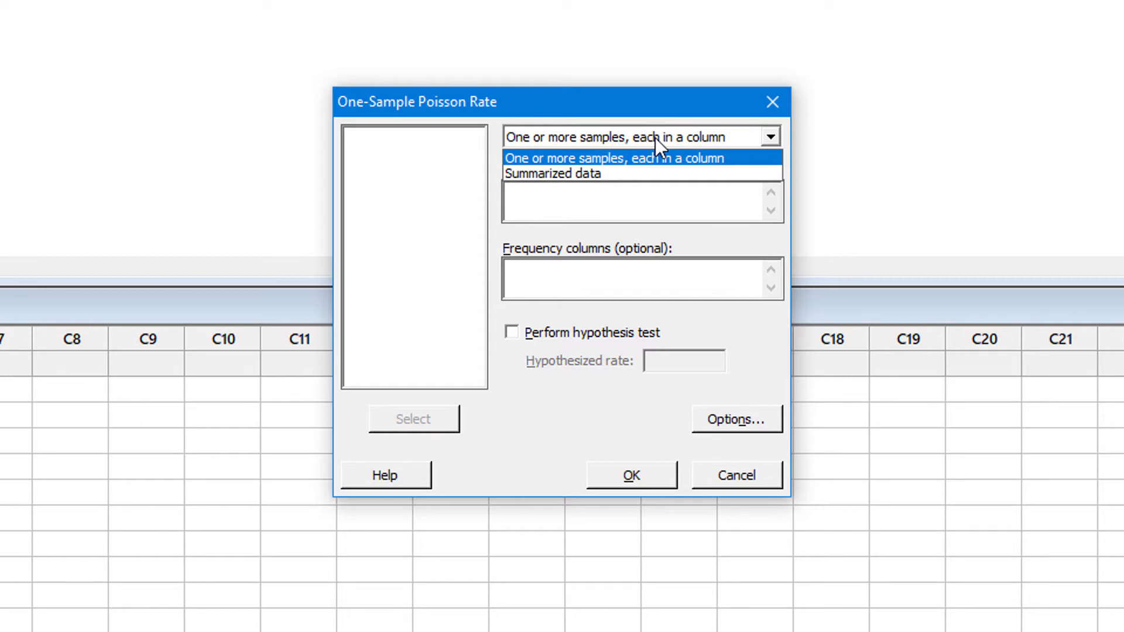
left_click(648, 177)
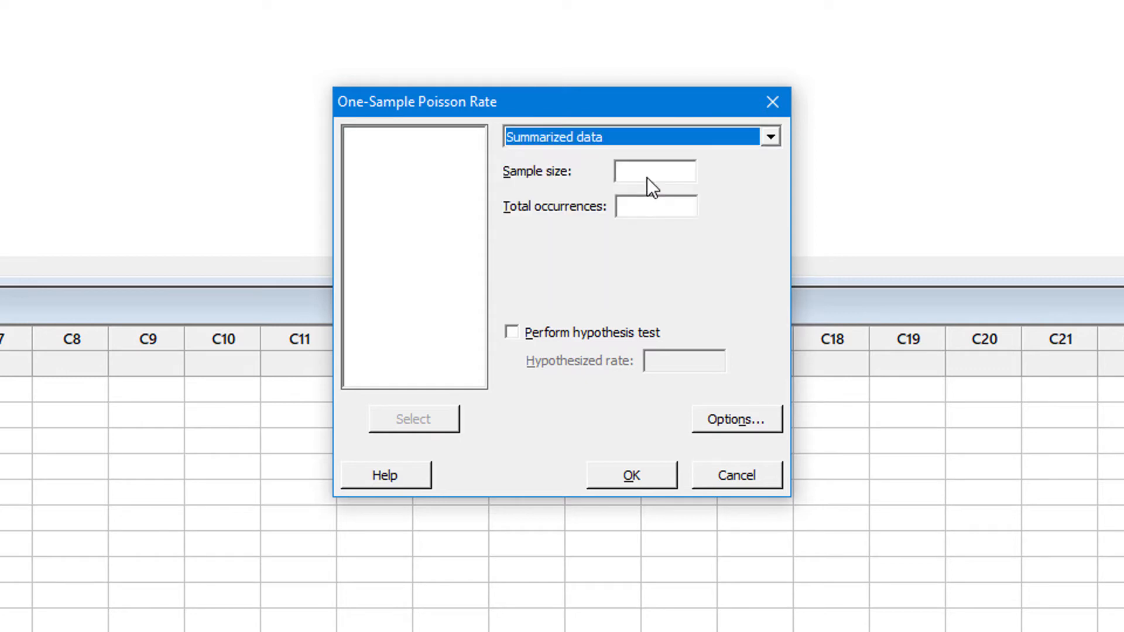
- Enter a sample size of 1250 and 78 total occurrences
left_click(647, 177)
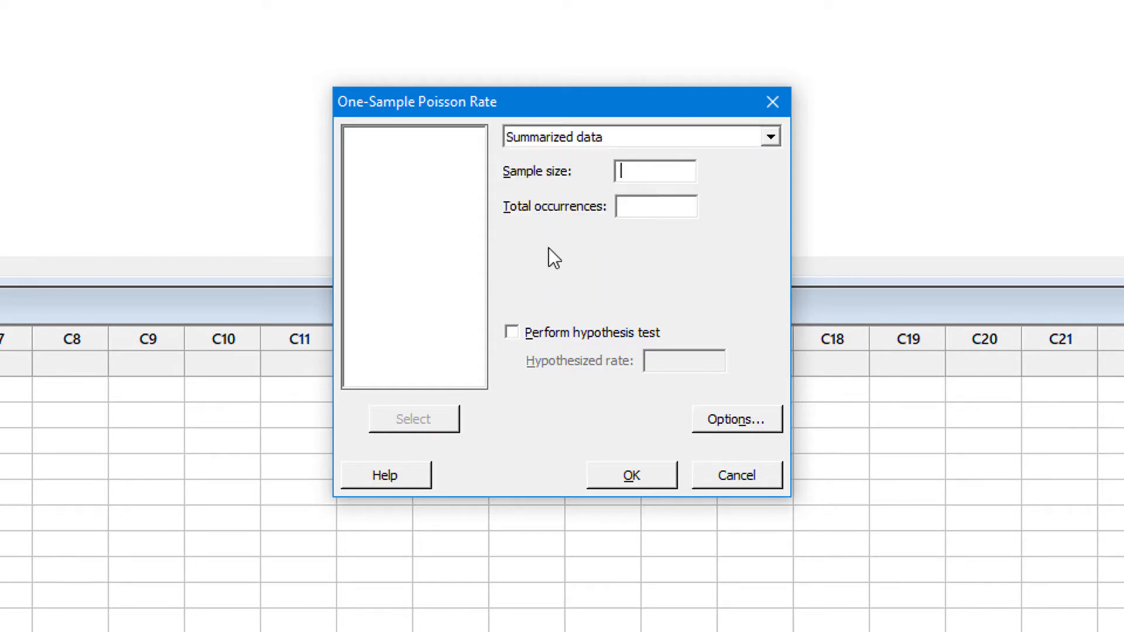
type("1250")
left_click(669, 204)
type("78")
- Enable the hypothesis test and set the hypothesized rate to 0,04, the per-gram rate given in the web page example
left_click(606, 332)
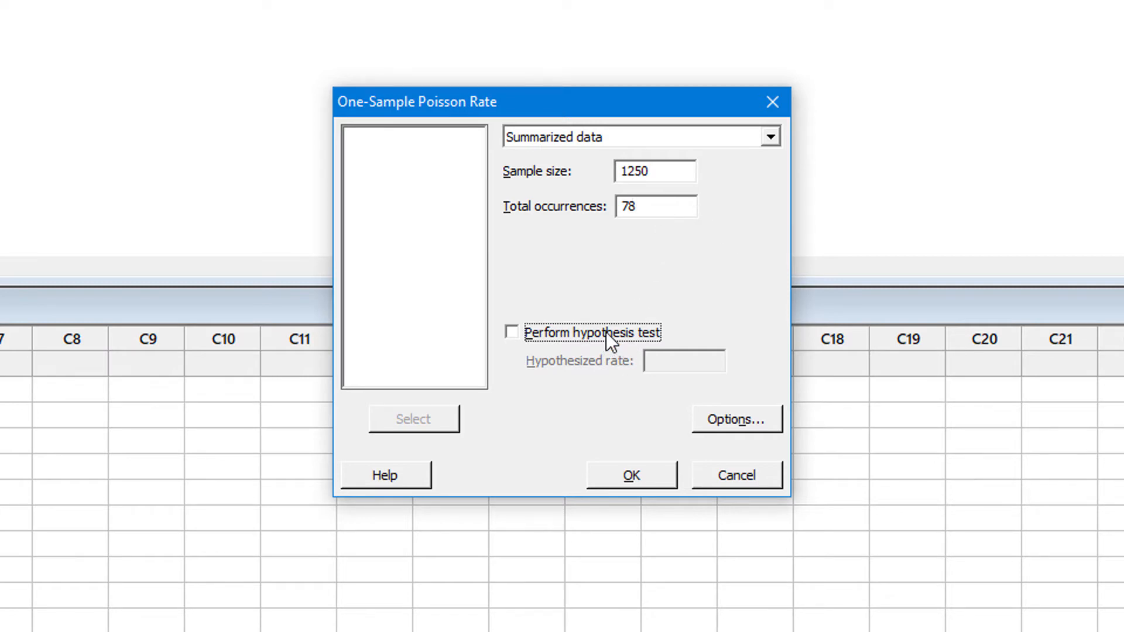
left_click(658, 367)
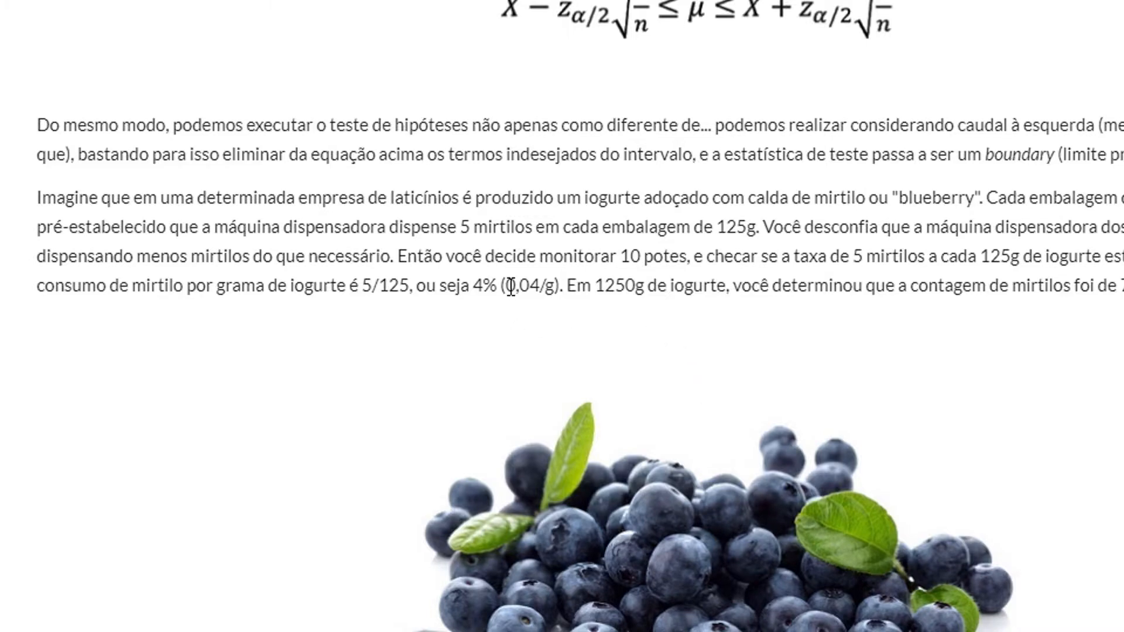
left_click_drag(506, 285, 554, 285)
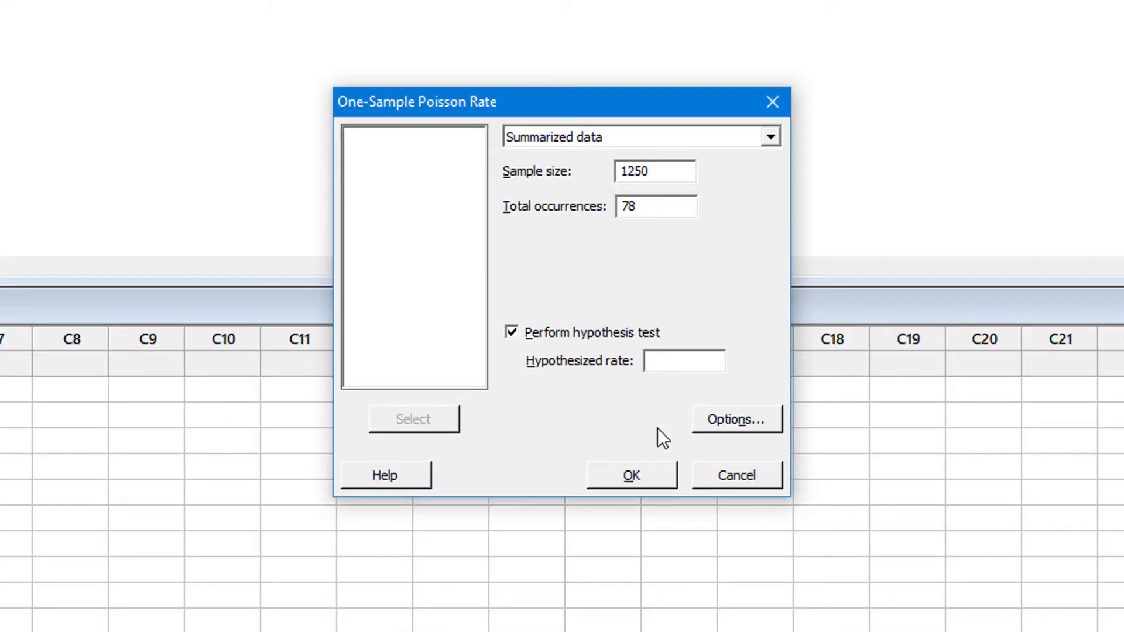
type("0,04")
- Set the alternative hypothesis to Rate < hypothesized rate and the method to Normal approximation, and run the test
left_click(733, 420)
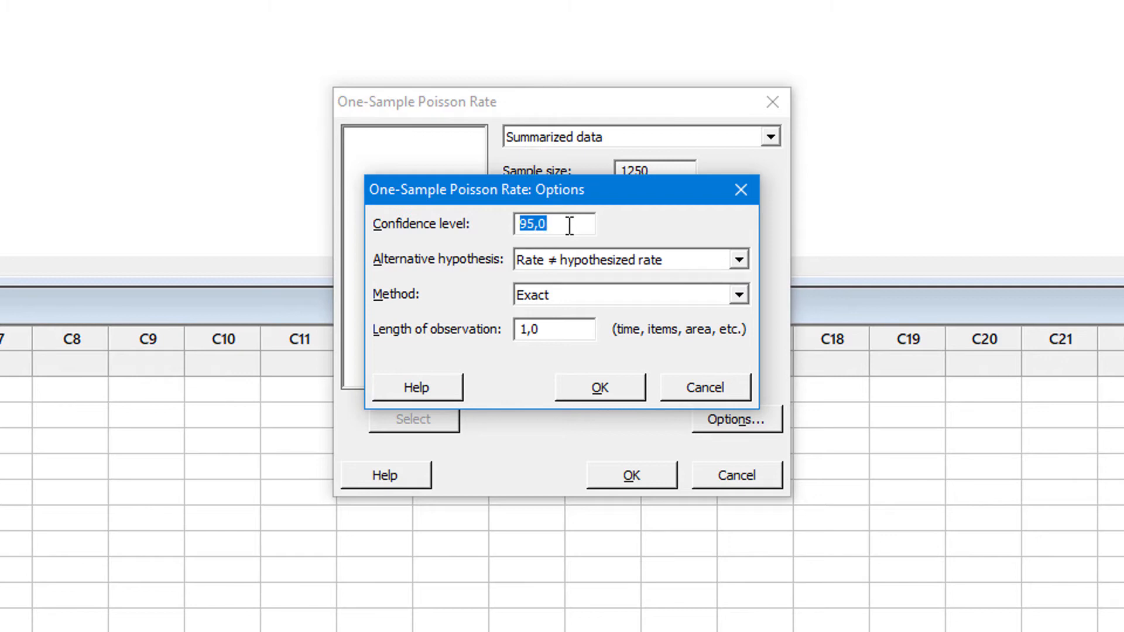
left_click(590, 257)
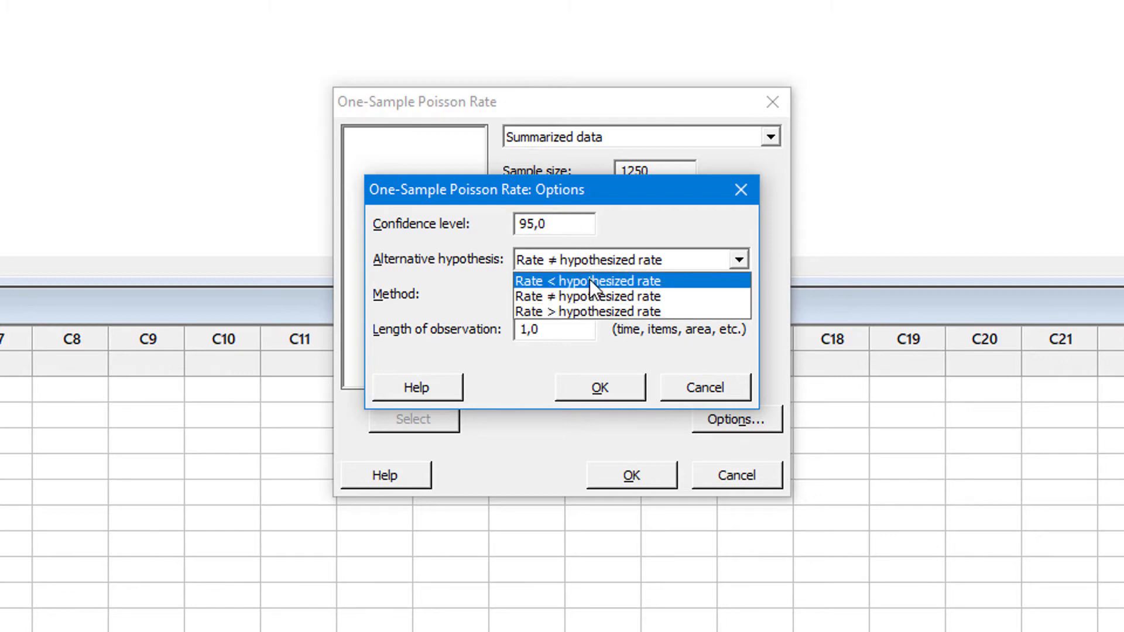
left_click(597, 293)
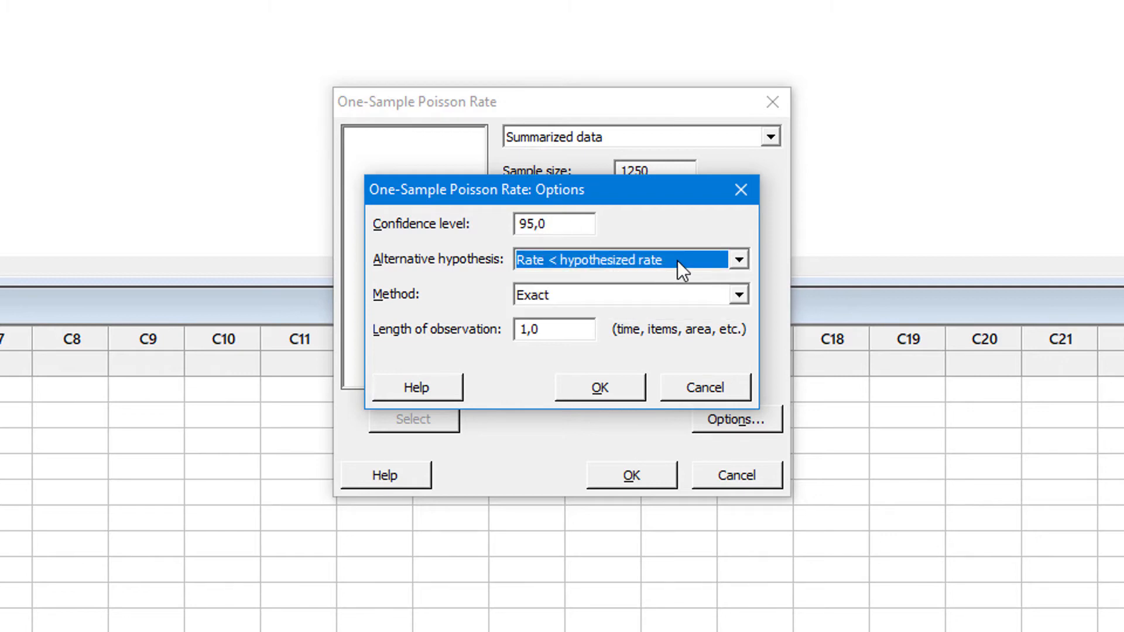
left_click(606, 300)
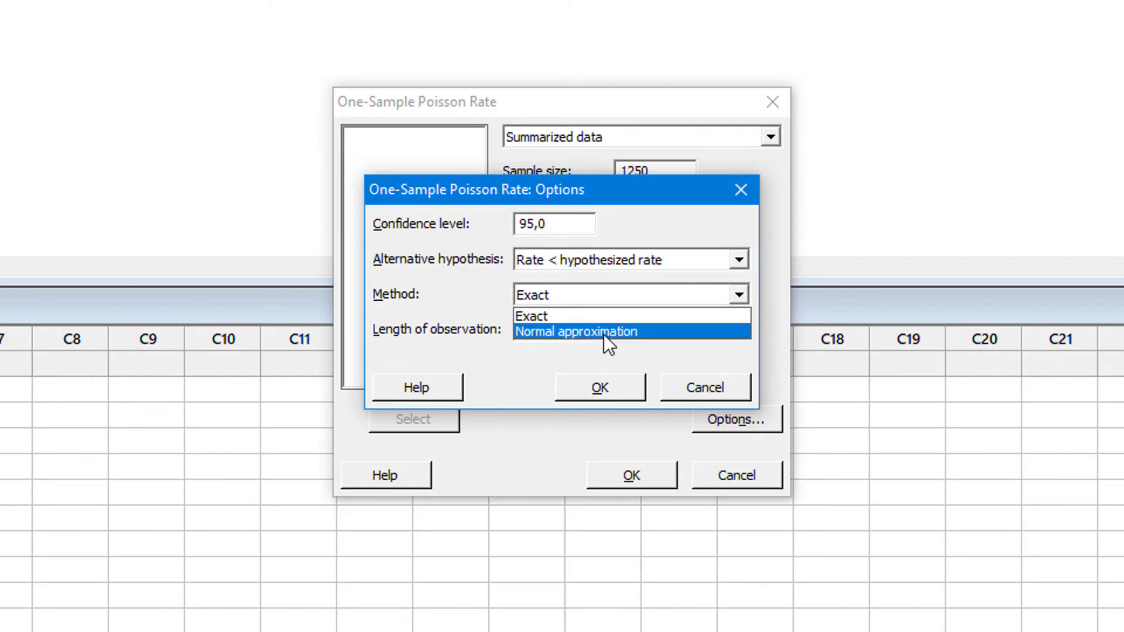
left_click(604, 332)
left_click(565, 335)
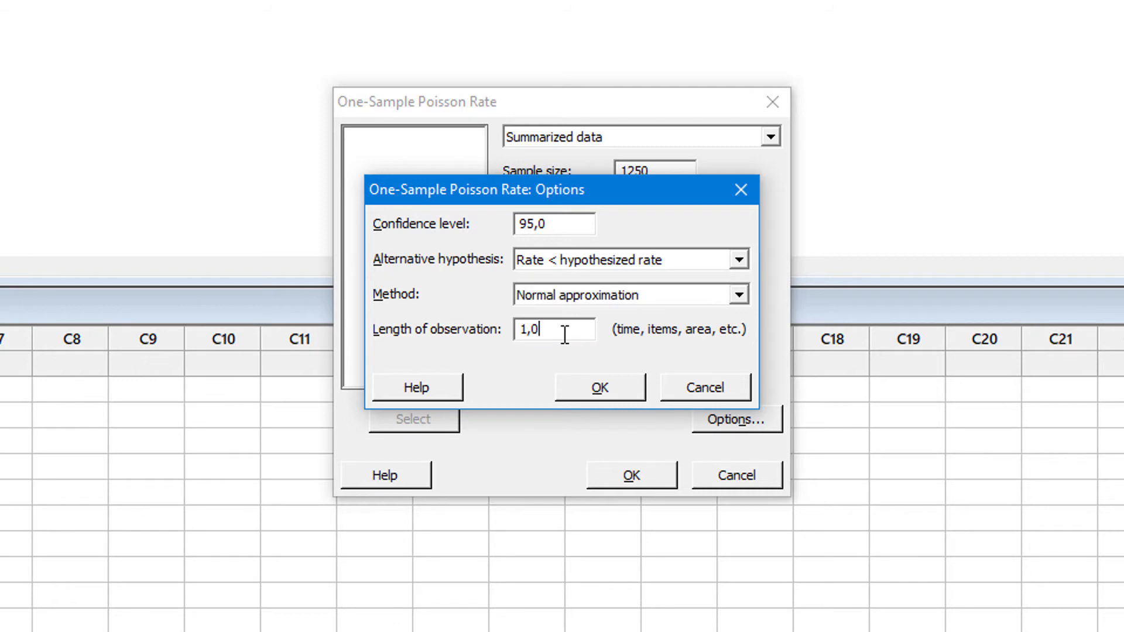
left_click_drag(557, 327, 483, 329)
left_click(599, 389)
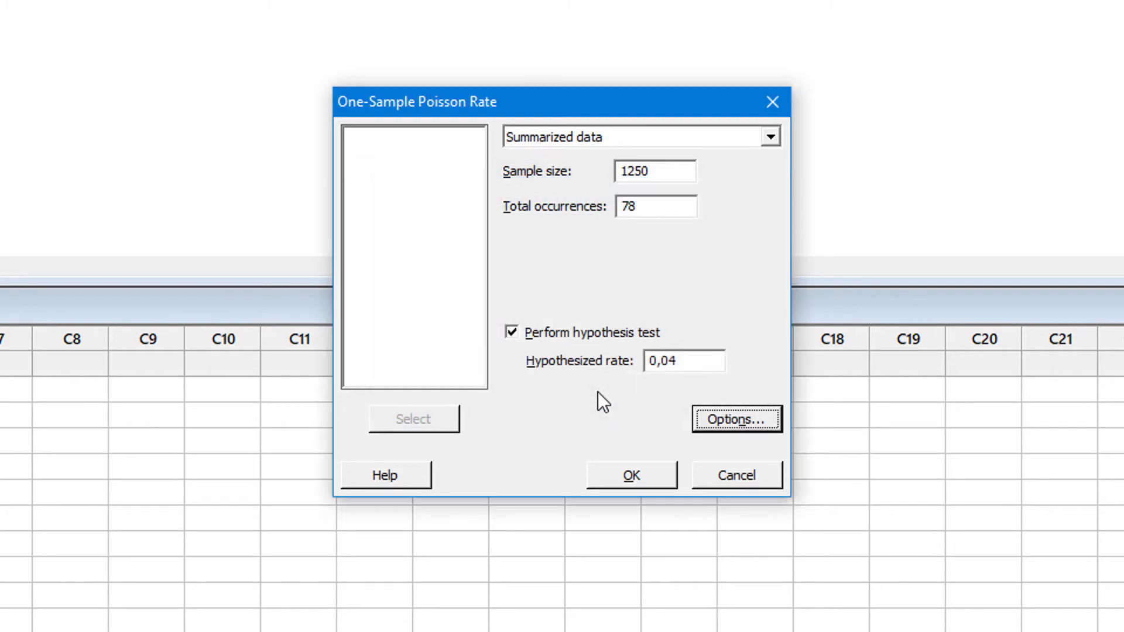
left_click(659, 475)
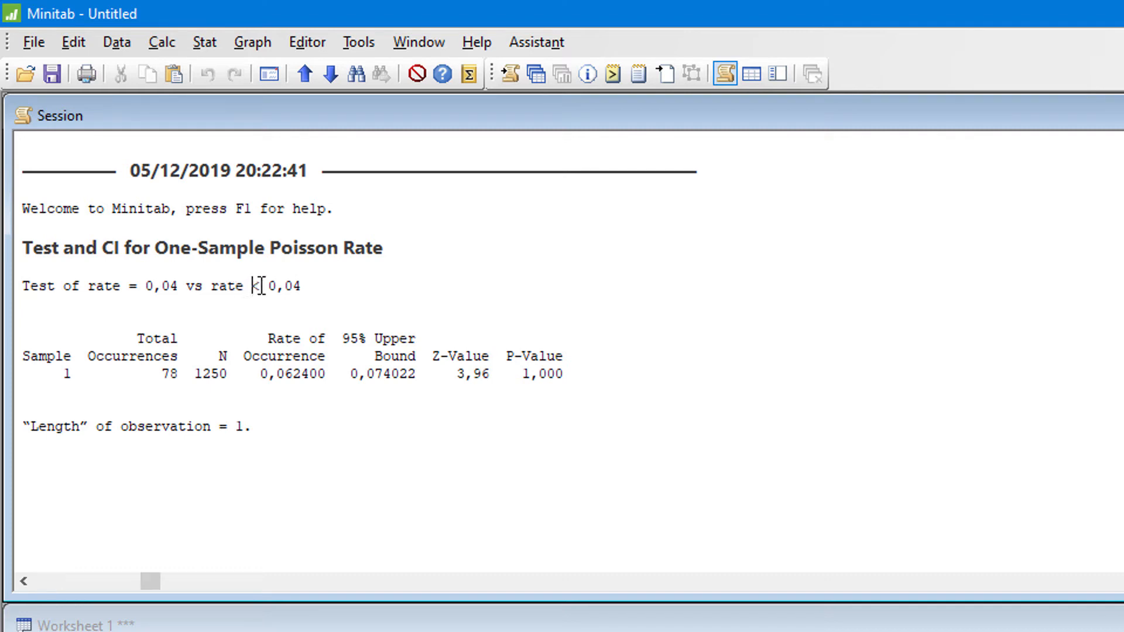
- Examine the alternative hypothesis, total occurrences, sample size, rate of occurrence and 95% upper bound in the test output
left_click_drag(252, 286, 301, 286)
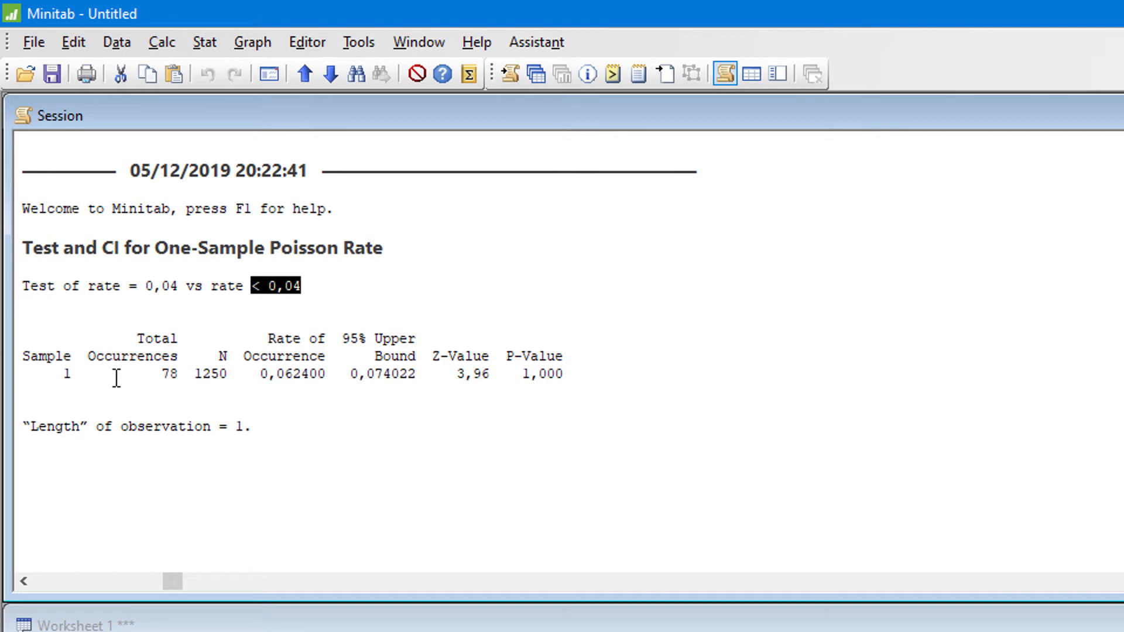
left_click(156, 363)
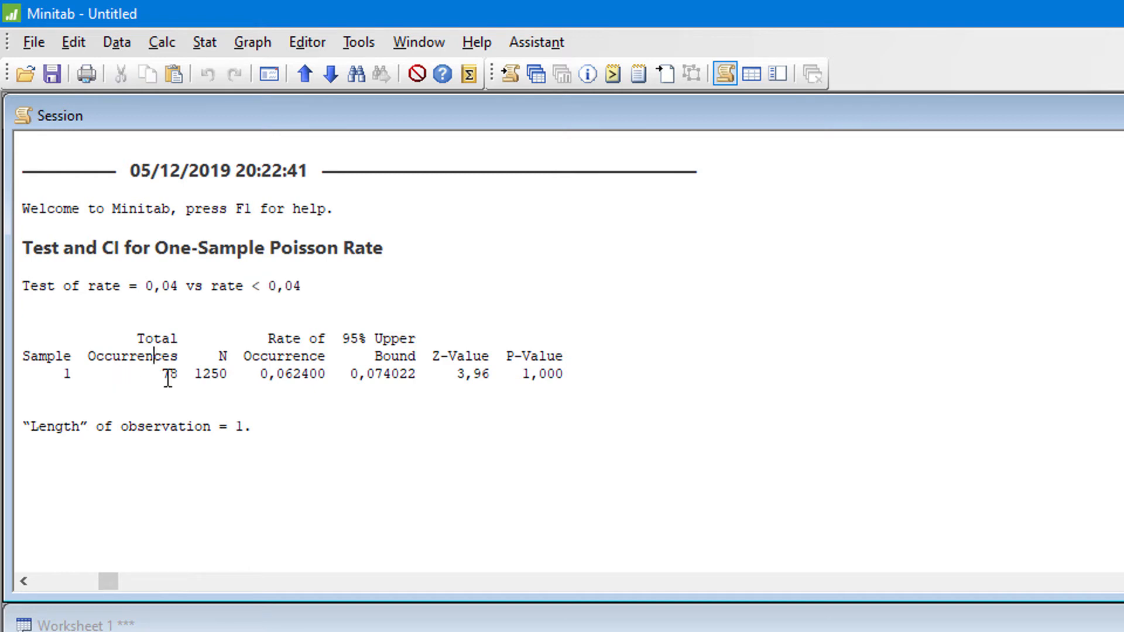
left_click_drag(162, 375, 194, 375)
double_click(210, 375)
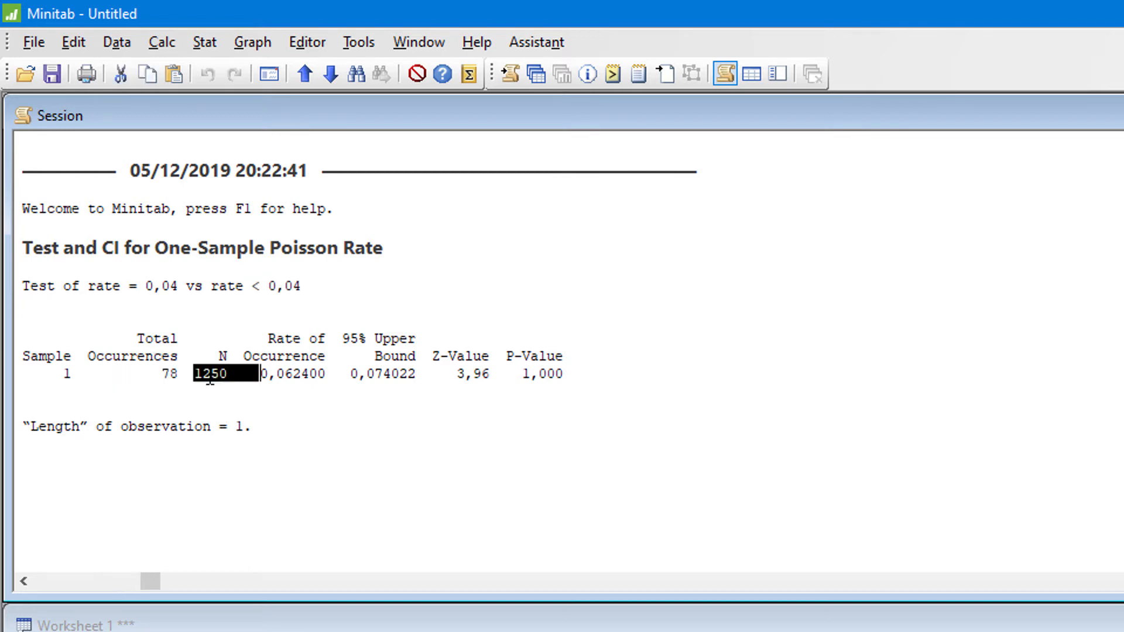
left_click(277, 373)
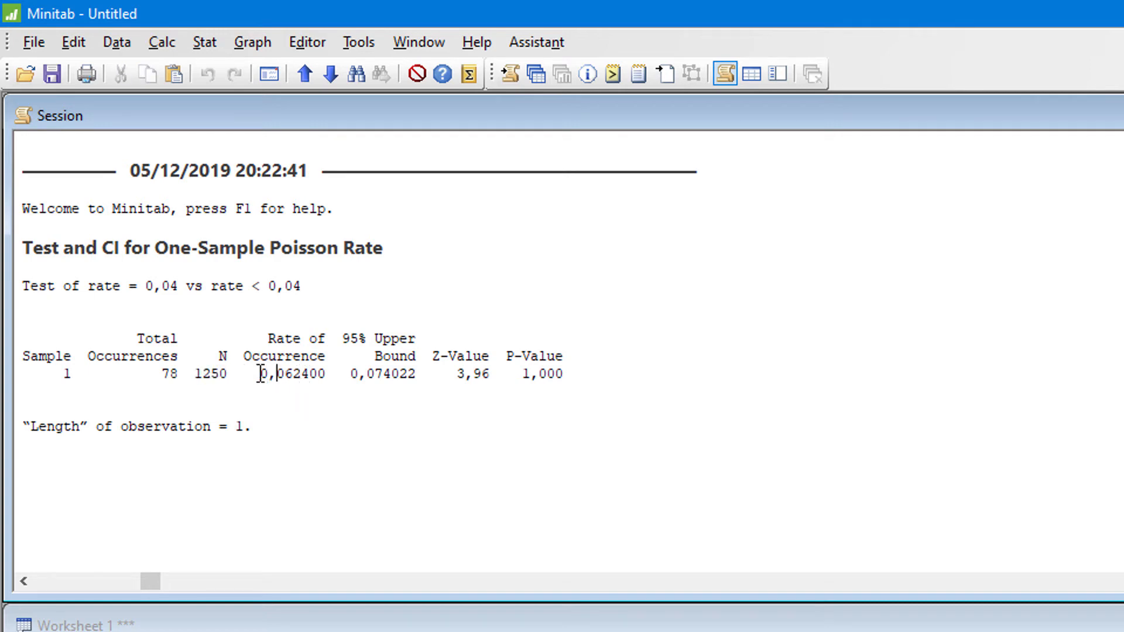
left_click_drag(251, 374, 329, 374)
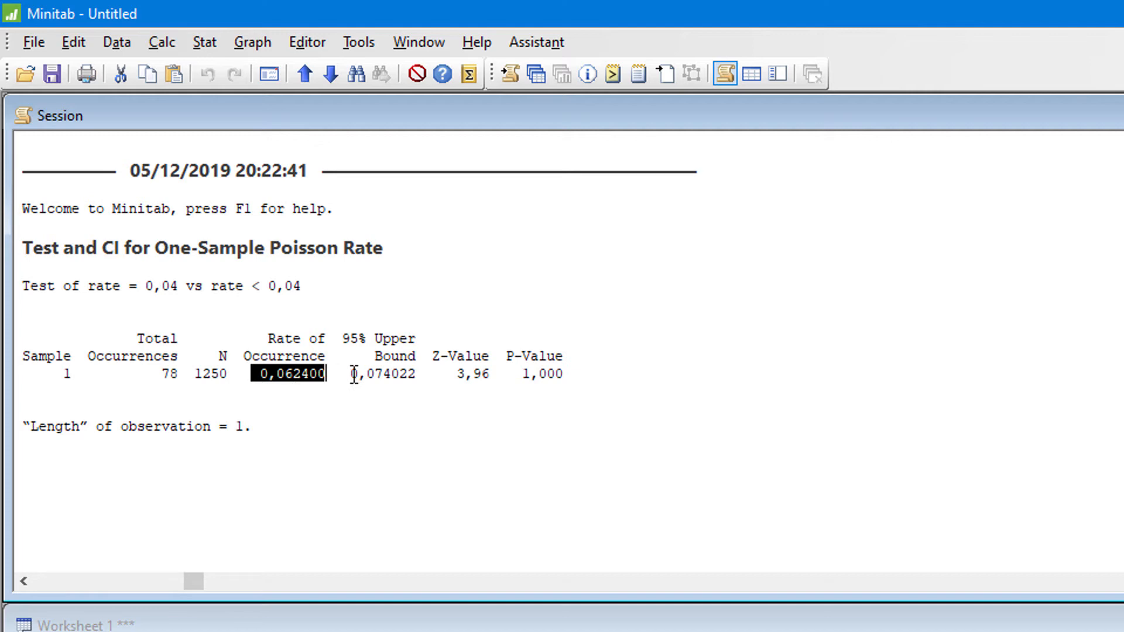
left_click_drag(352, 374, 420, 376)
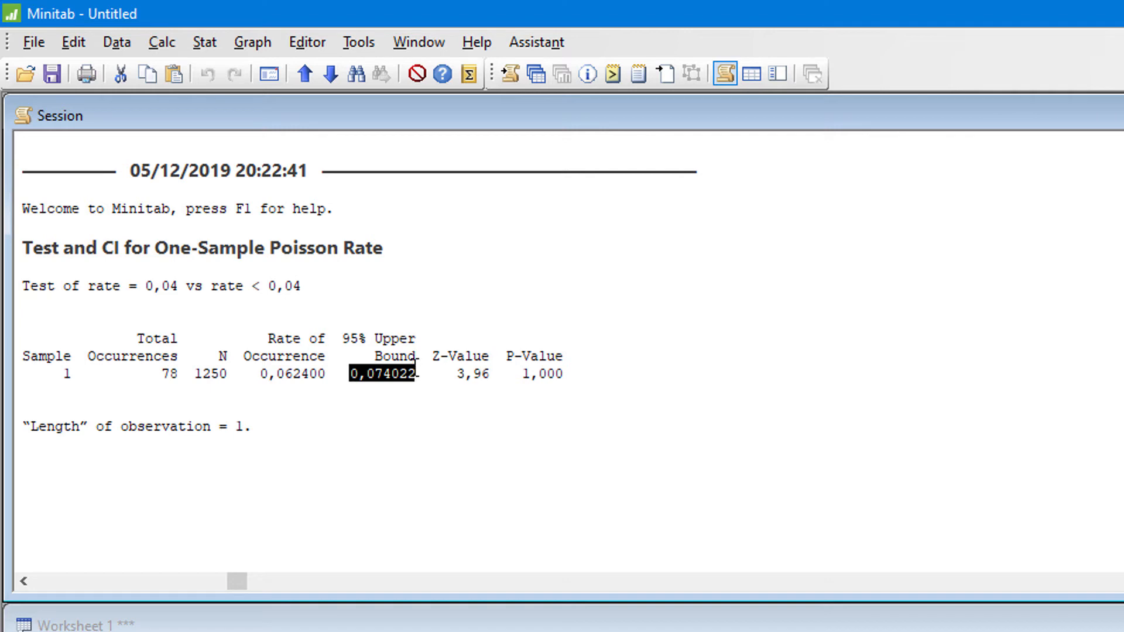
left_click(387, 373)
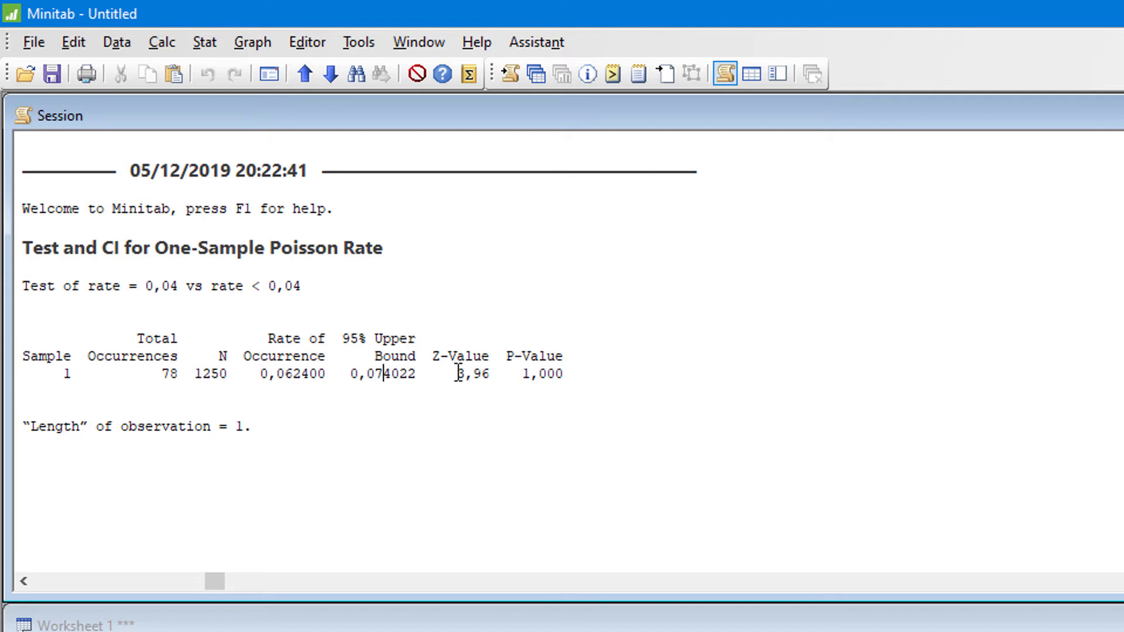
- Examine the Z-value and P-value in the one-sample Poisson rate results
left_click_drag(448, 374, 501, 377)
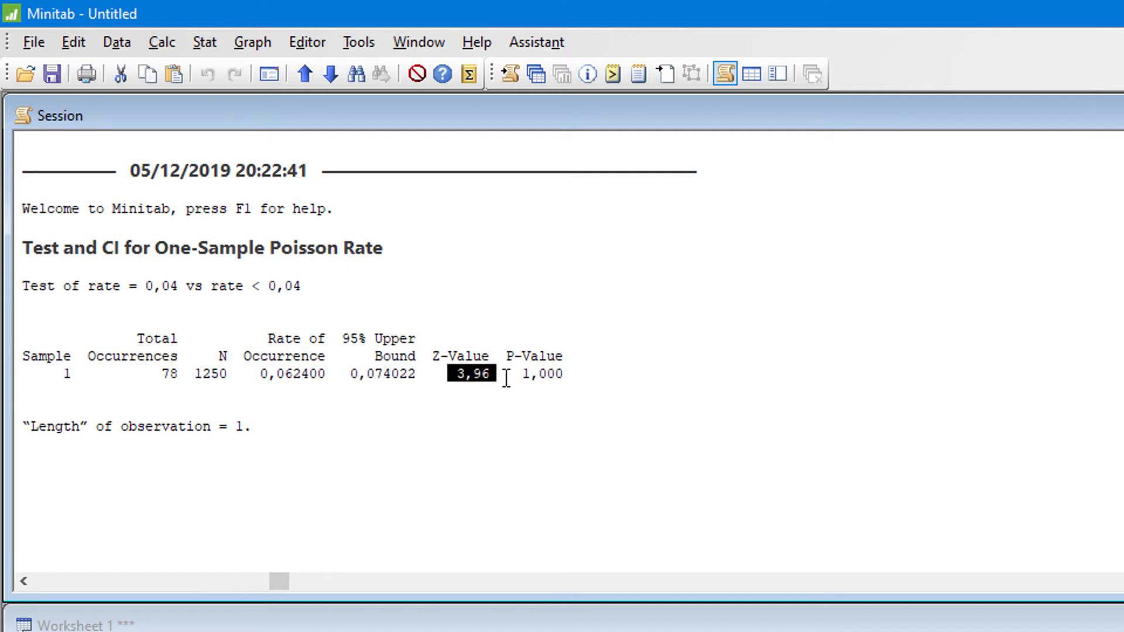
left_click(616, 373)
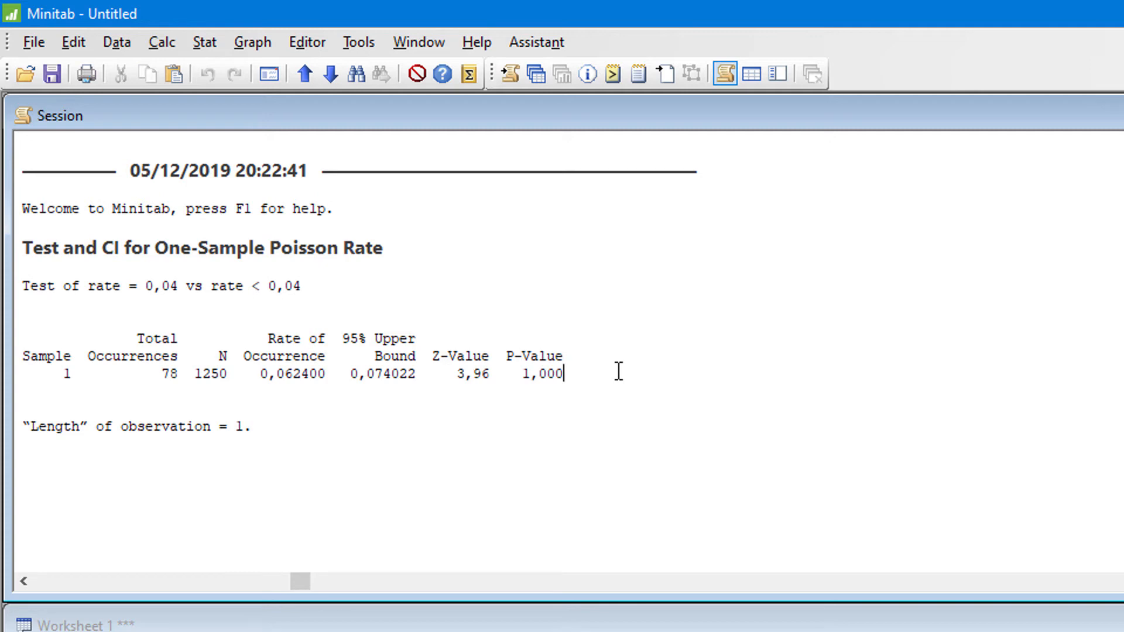
left_click_drag(607, 368, 505, 375)
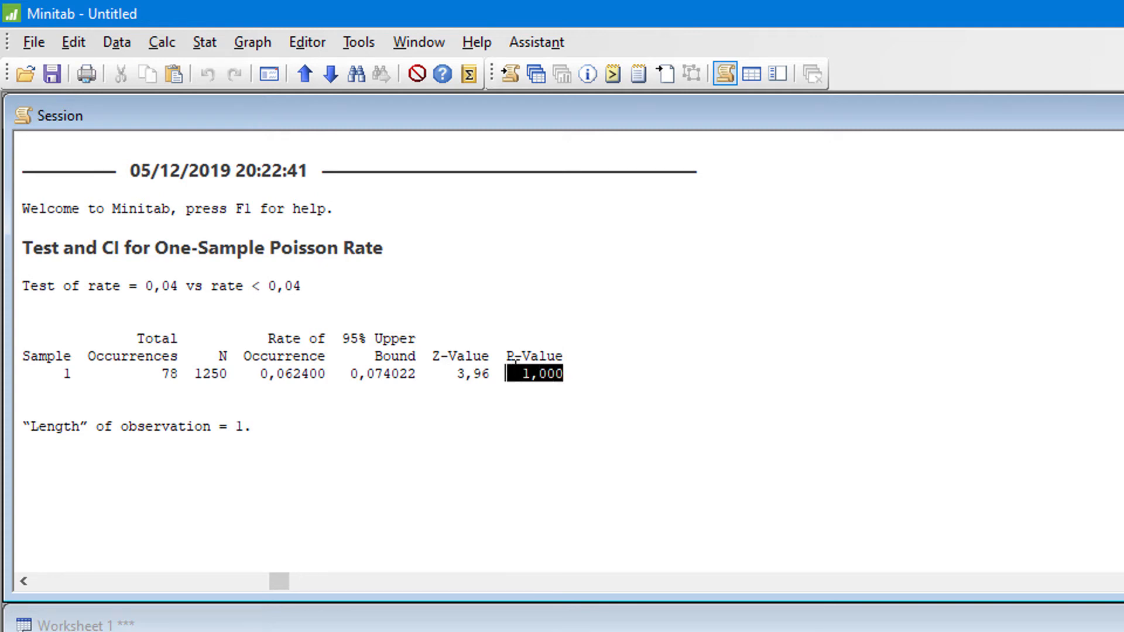
left_click(673, 380)
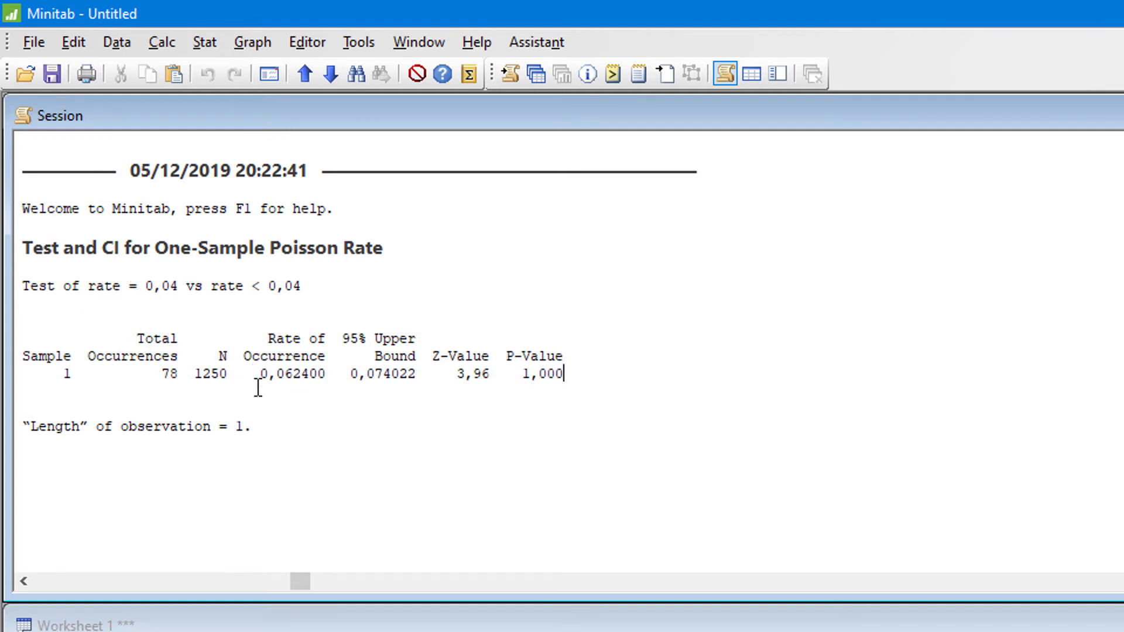
- Compare the sample's rate of occurrence with the alternative hypothesis stated above the results table
left_click(332, 373)
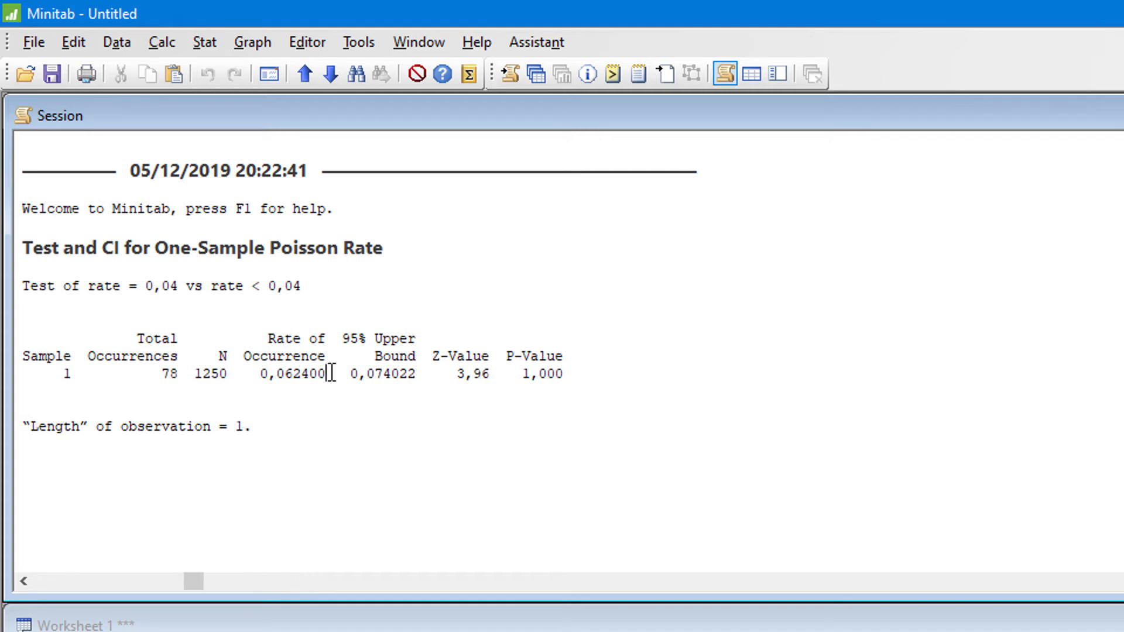
left_click_drag(331, 373, 244, 372)
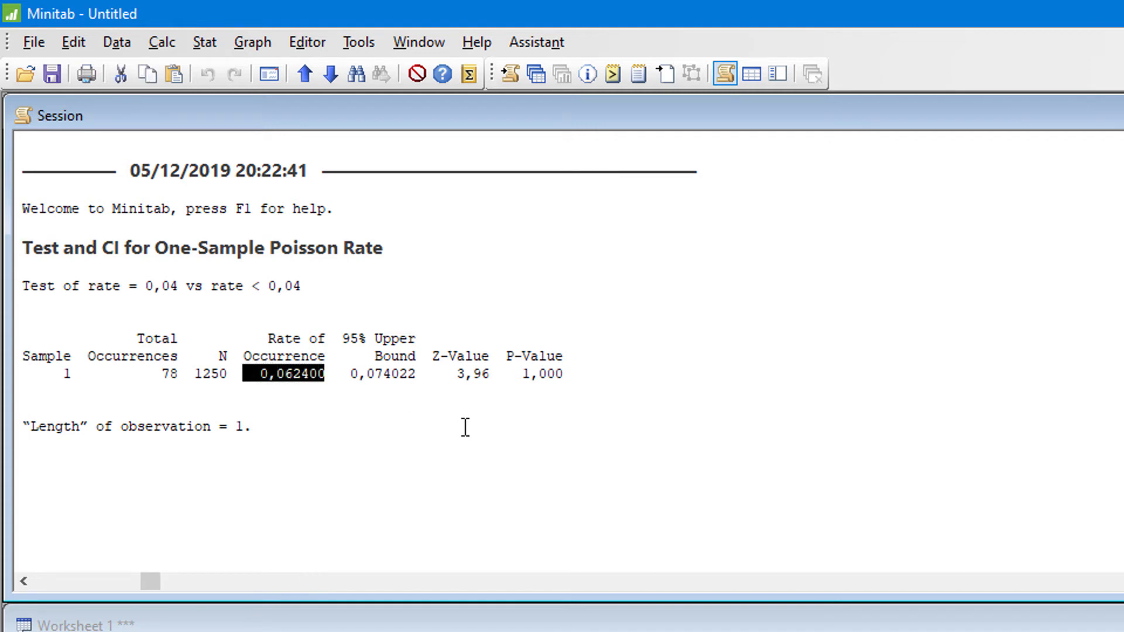
left_click(251, 286)
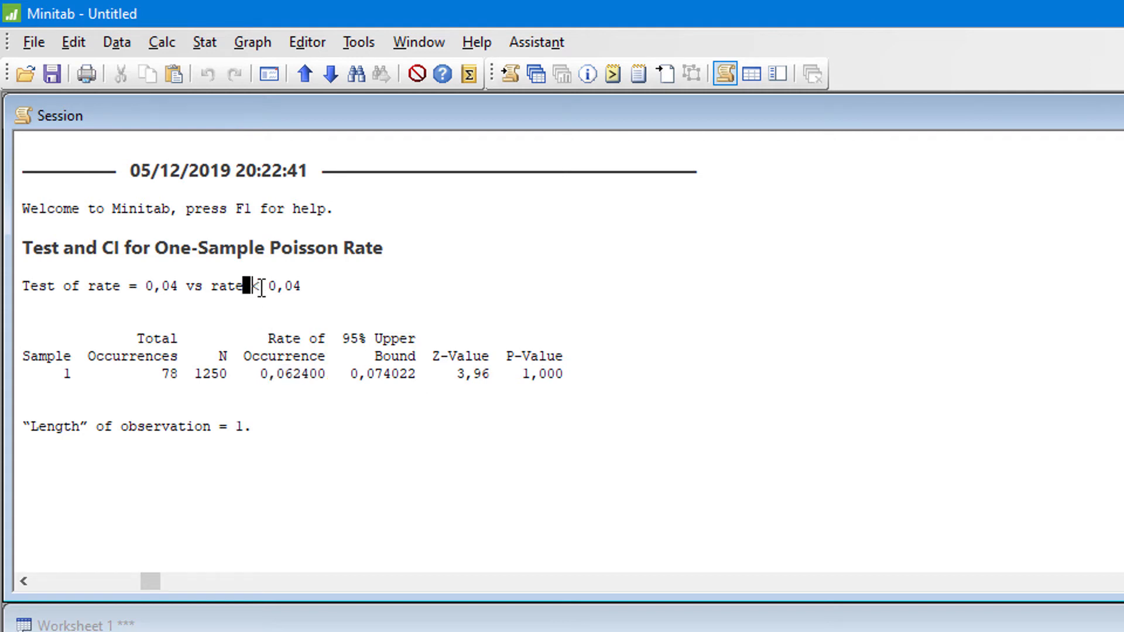
- Check the rate of occurrence and its 95% upper bound against the less-than alternative hypothesis in the test output
left_click_drag(243, 286, 261, 286)
left_click(360, 374)
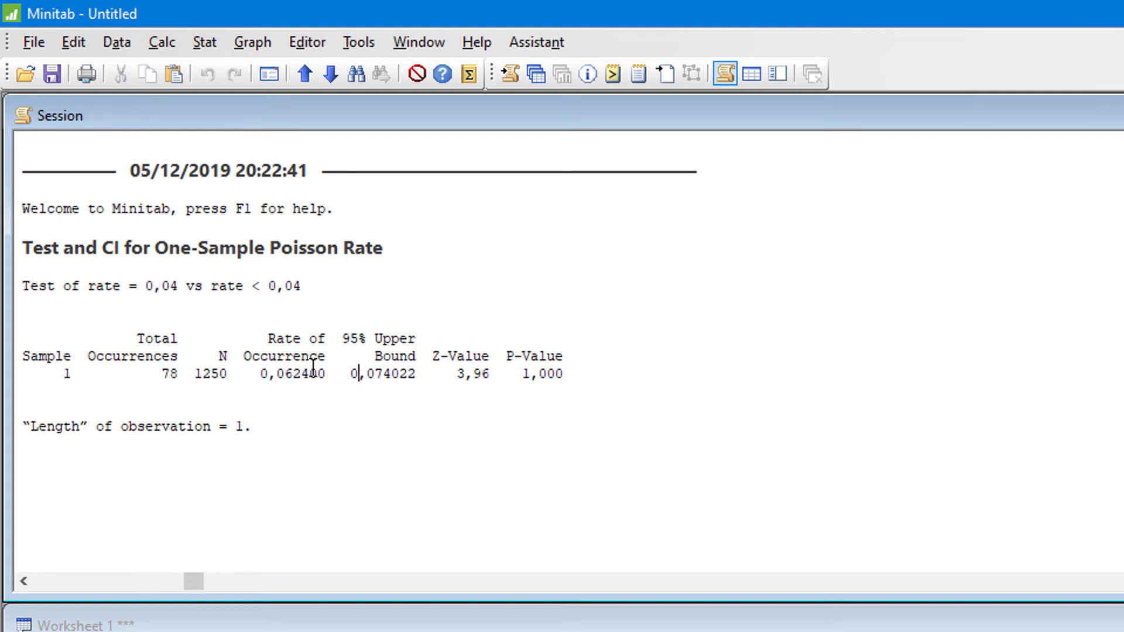
left_click_drag(252, 374, 426, 374)
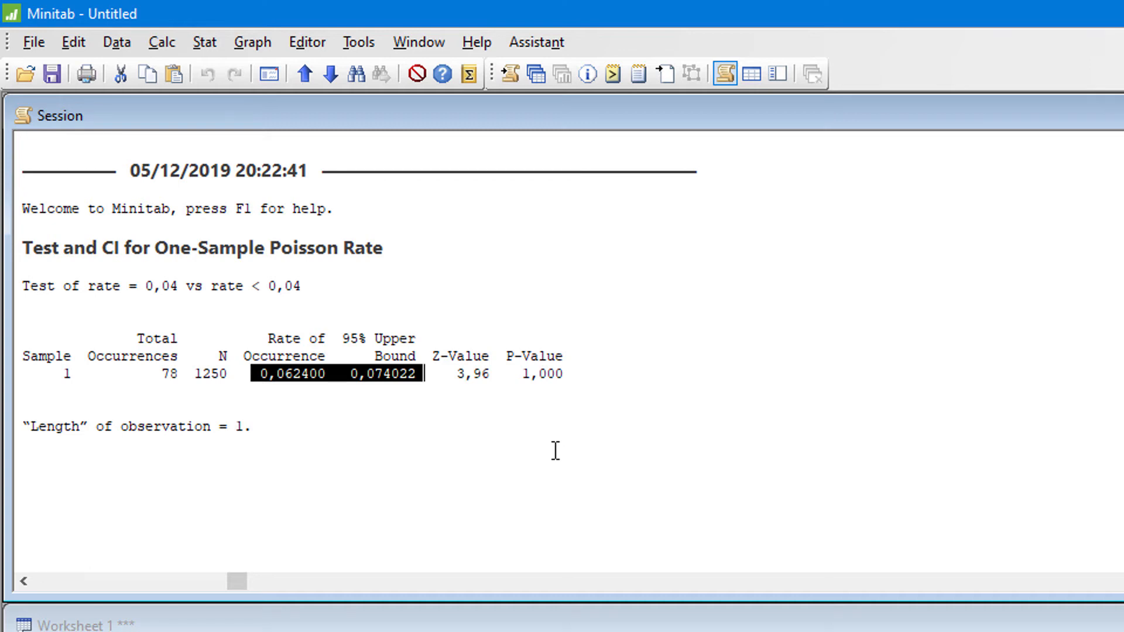
left_click(375, 240)
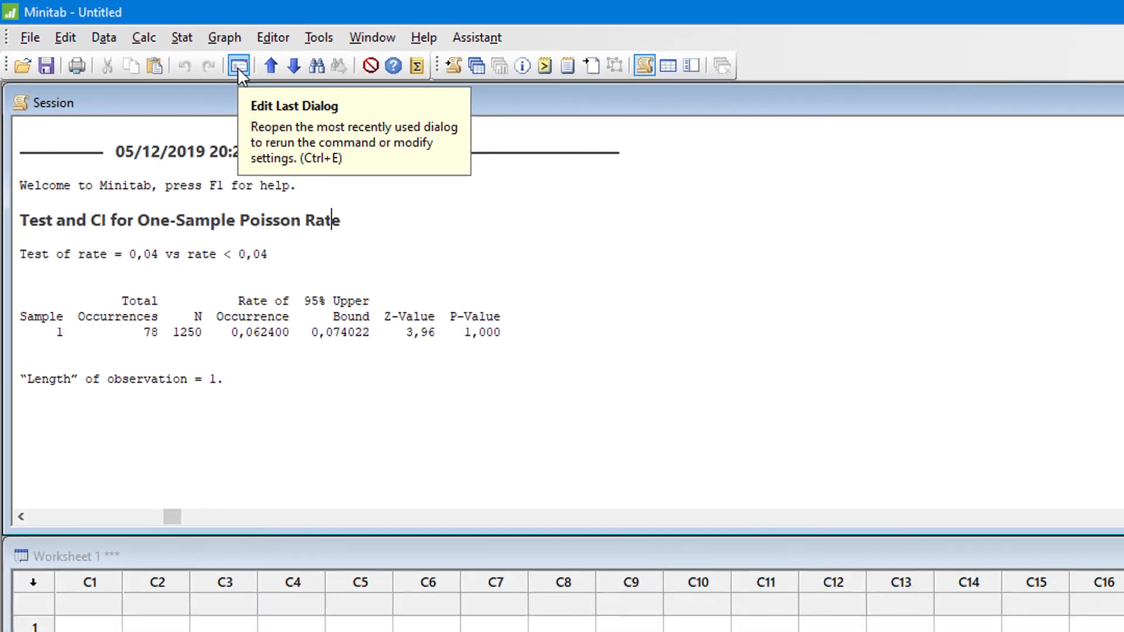
- Rerun the last one-sample Poisson rate test with the alternative hypothesis set to Rate > hypothesized rate
left_click(238, 66)
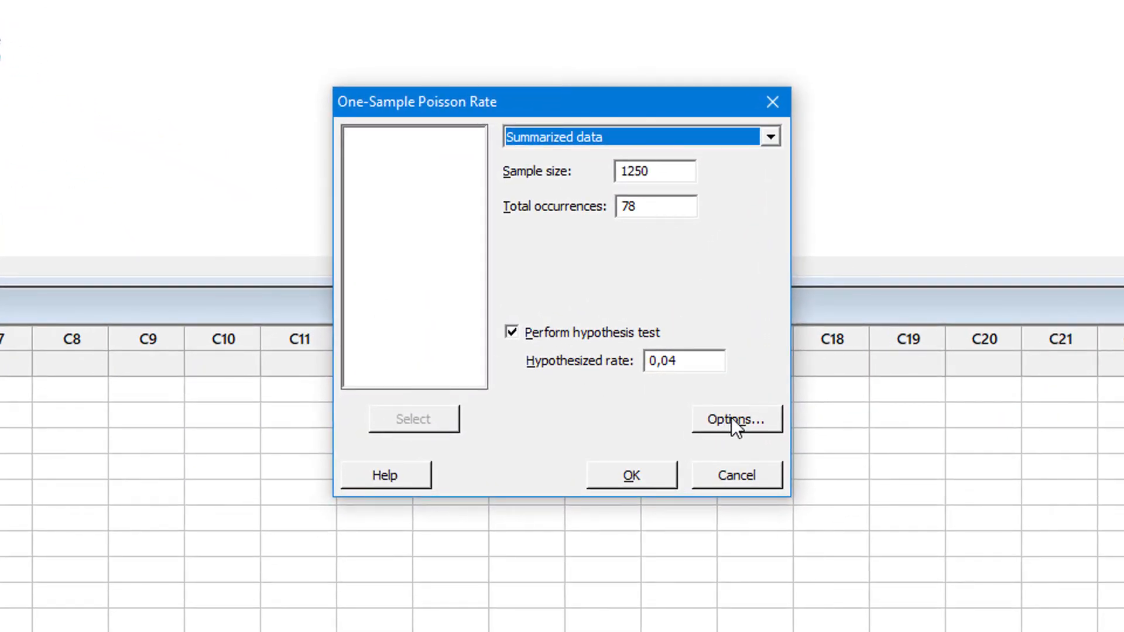
left_click(731, 418)
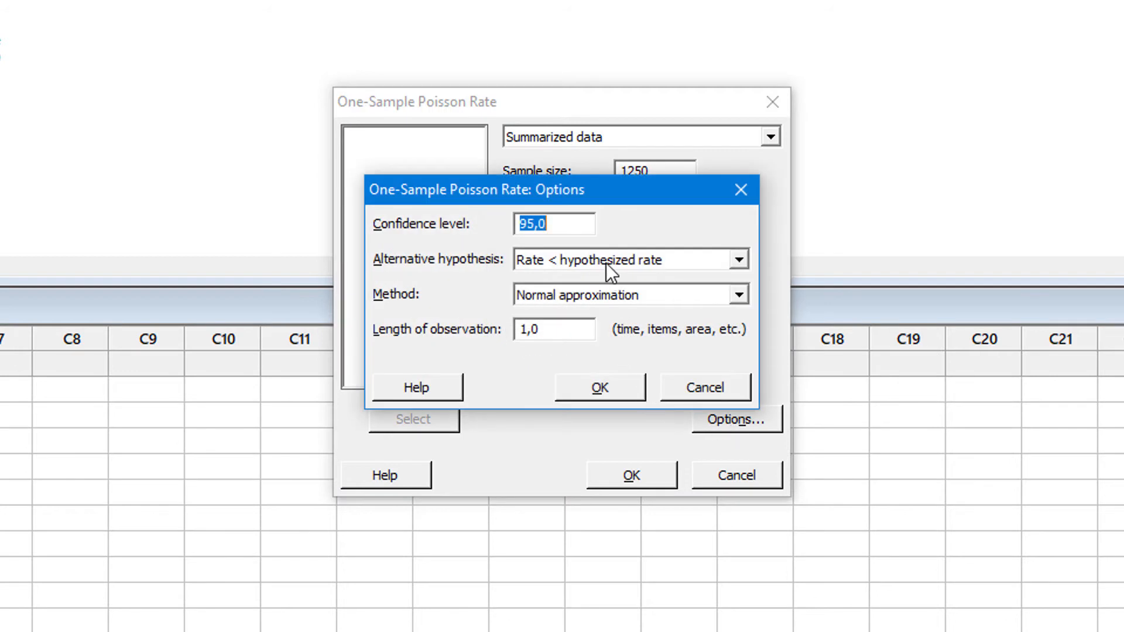
left_click(606, 263)
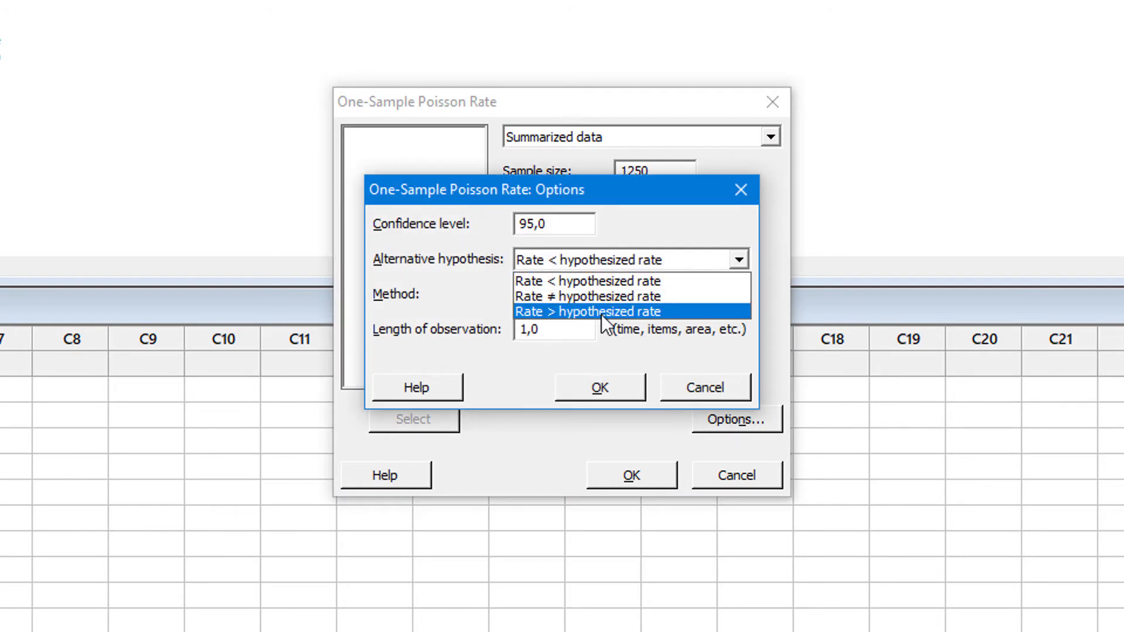
left_click(601, 310)
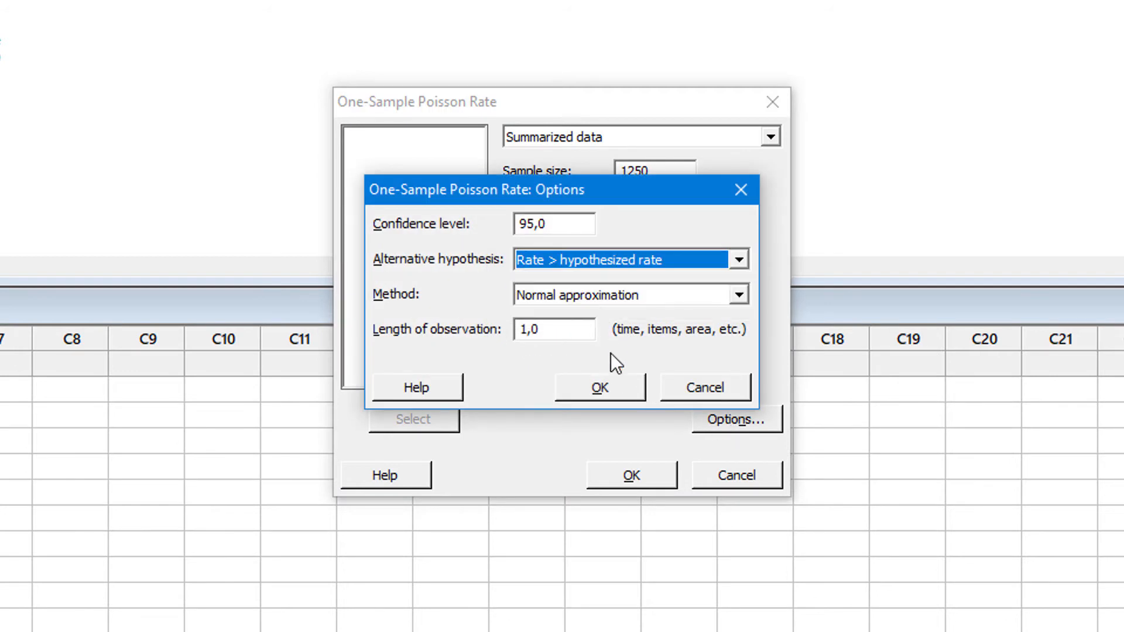
left_click(621, 385)
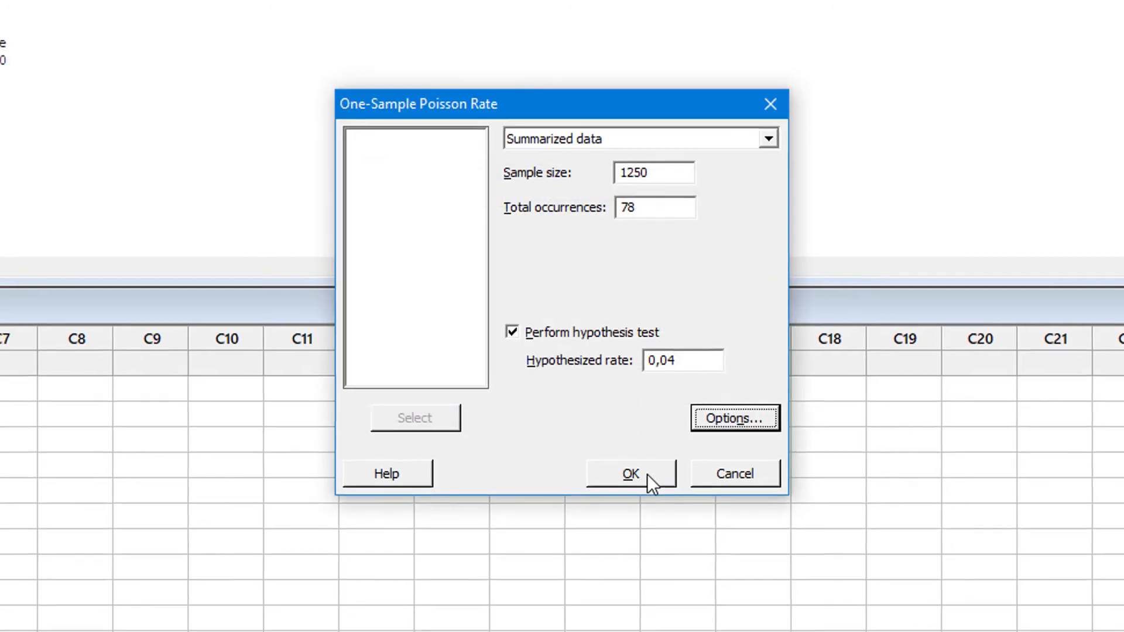
left_click(647, 474)
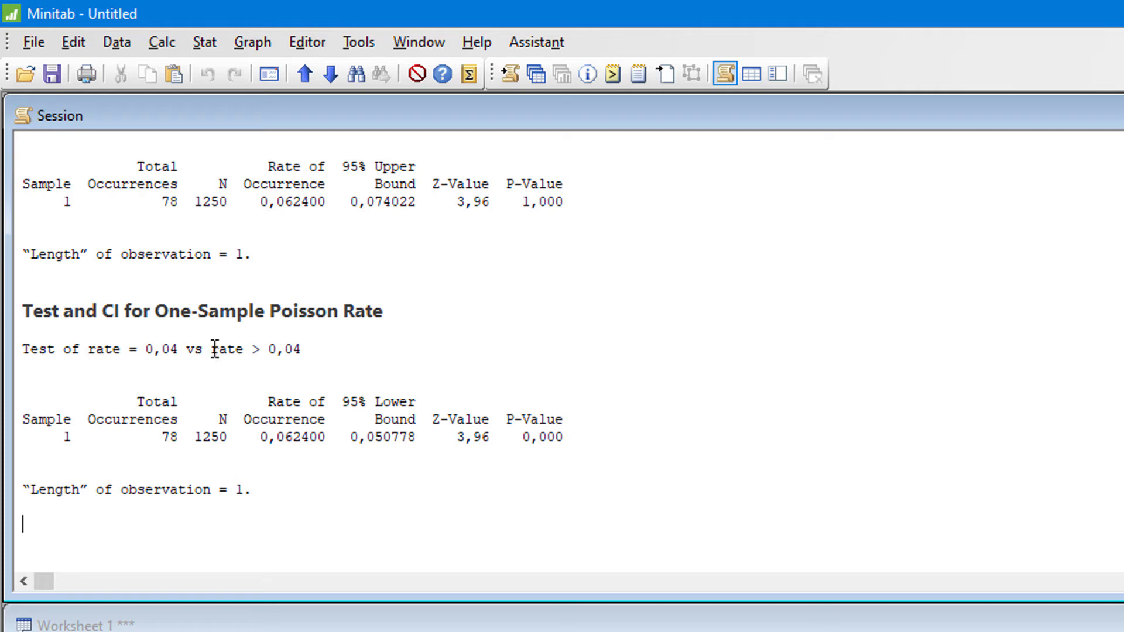
- Examine the alternative hypothesis, rate of occurrence and 95% lower bound in the new test output
left_click_drag(212, 349, 344, 346)
left_click(344, 346)
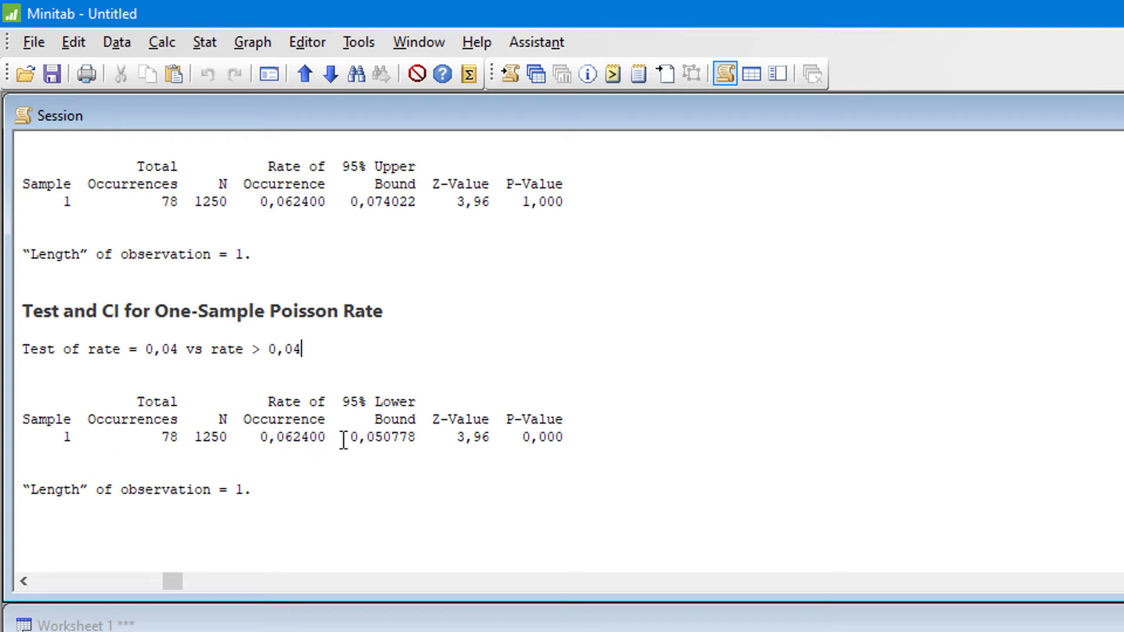
left_click(418, 435)
left_click_drag(419, 436, 352, 438)
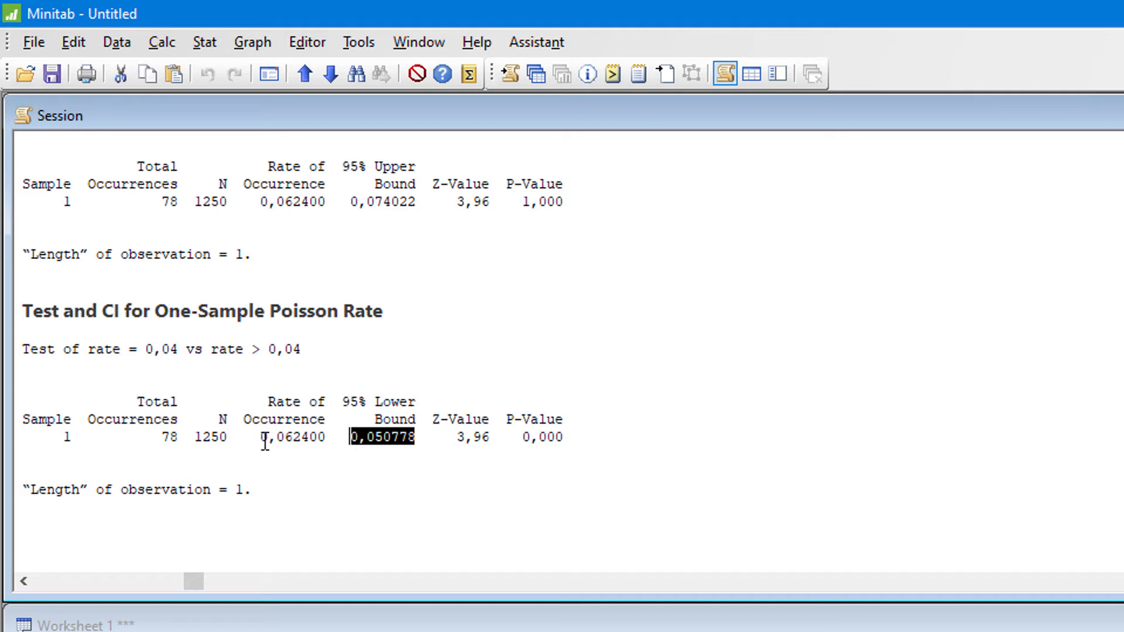
left_click_drag(254, 438, 425, 438)
left_click(352, 443)
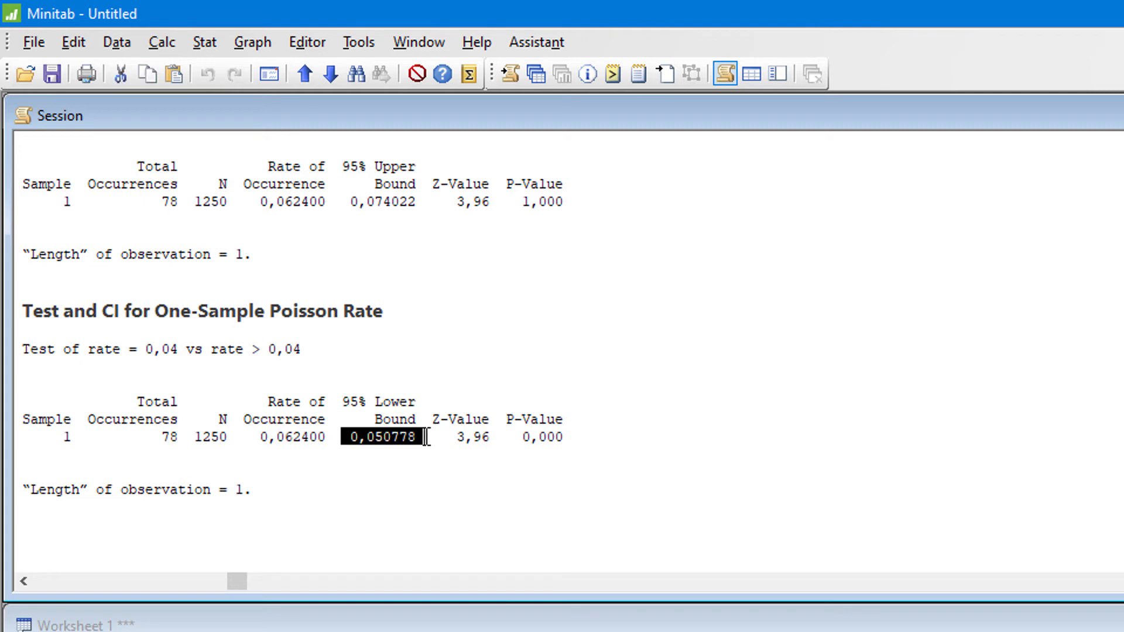
left_click(425, 437)
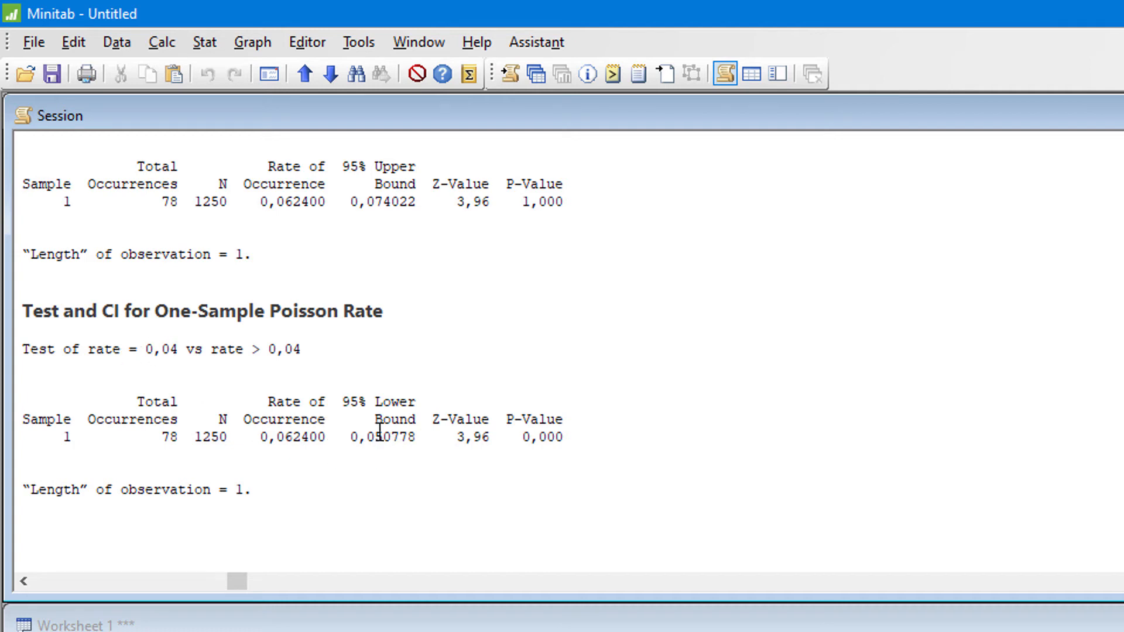
- Examine the new test's P-value together with its greater-than alternative hypothesis
left_click(523, 437)
left_click_drag(93, 349, 349, 351)
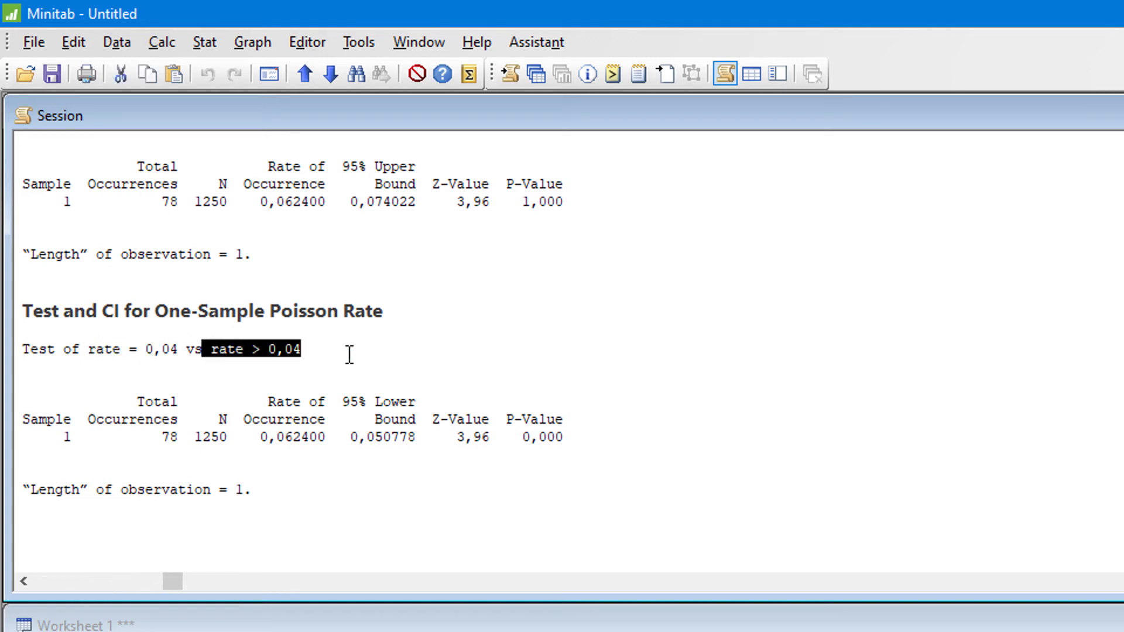
left_click(349, 351)
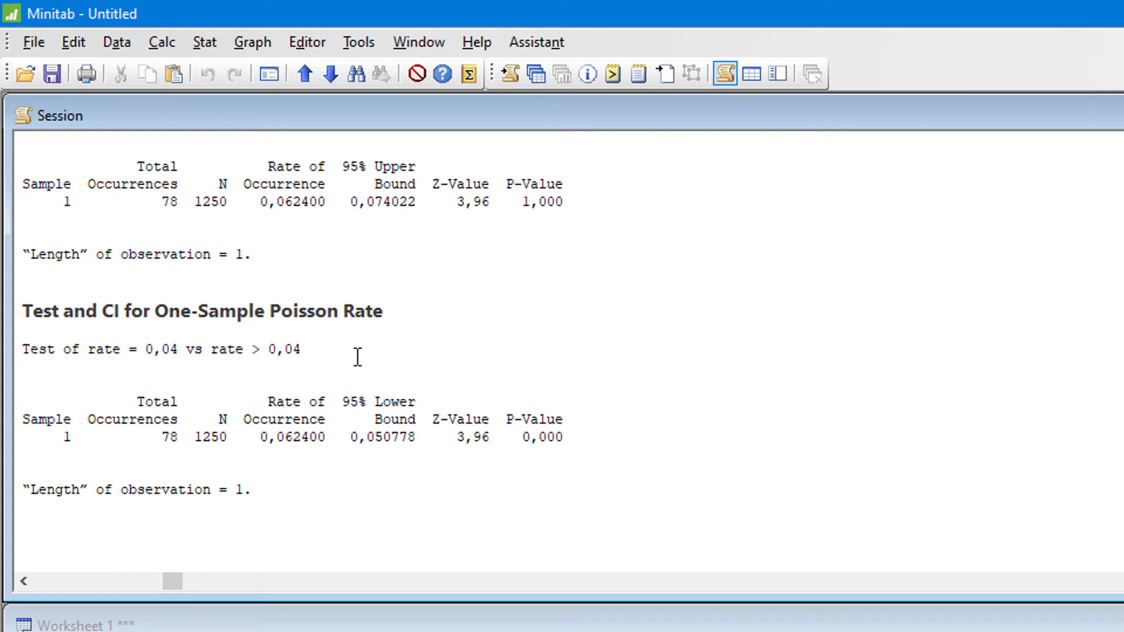
left_click(597, 458)
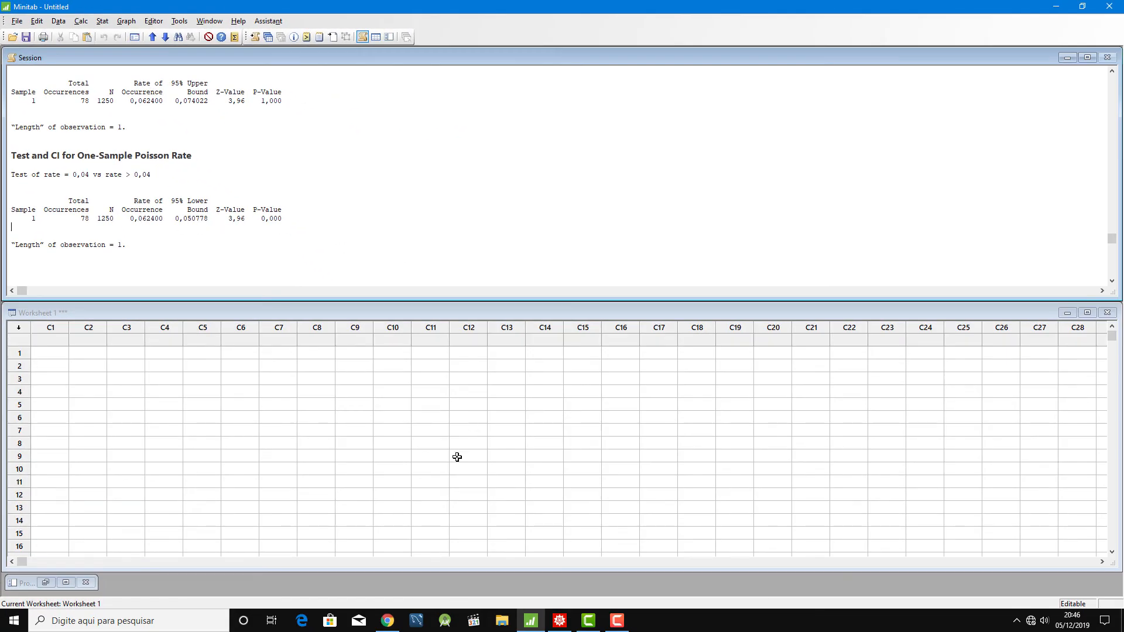
- Switch to the Q&P lesson page in Chrome and review it from the blueberry example to the section "Teste da Taxa de Poisson para 2 Amostras"
left_click(388, 621)
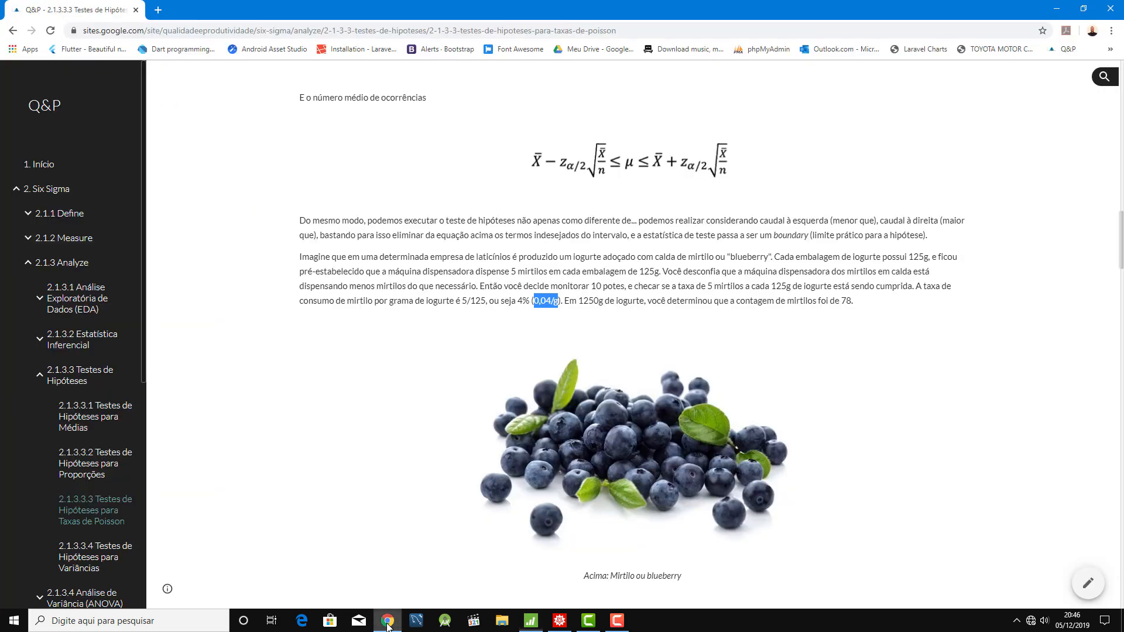
left_click(421, 333)
scroll(390, 284, "down", 8)
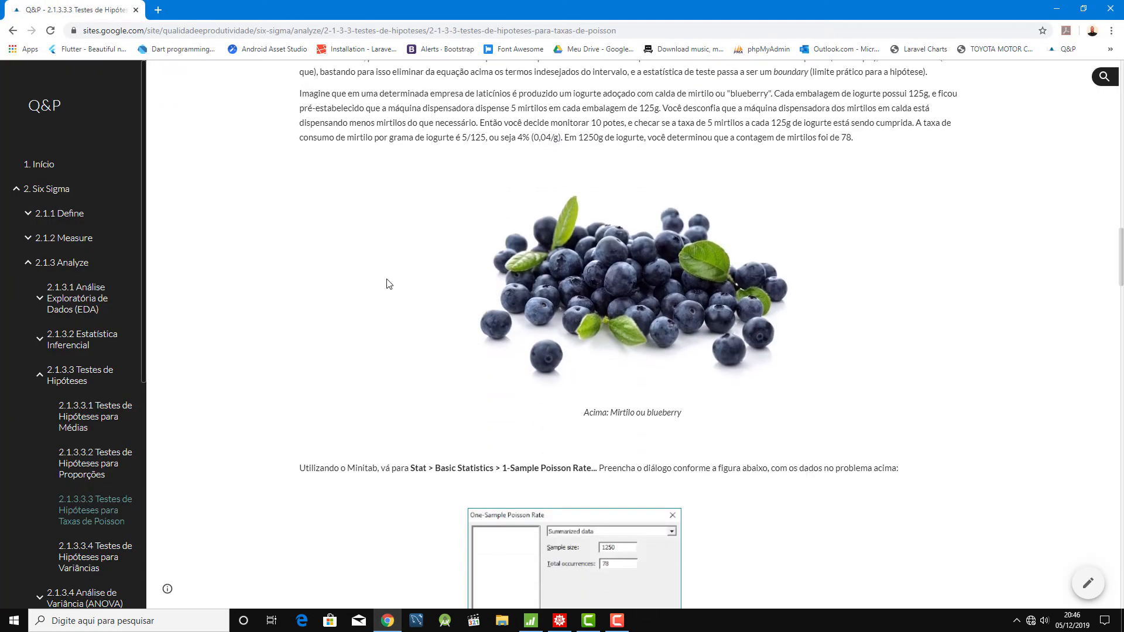
scroll(373, 275, "down", 8)
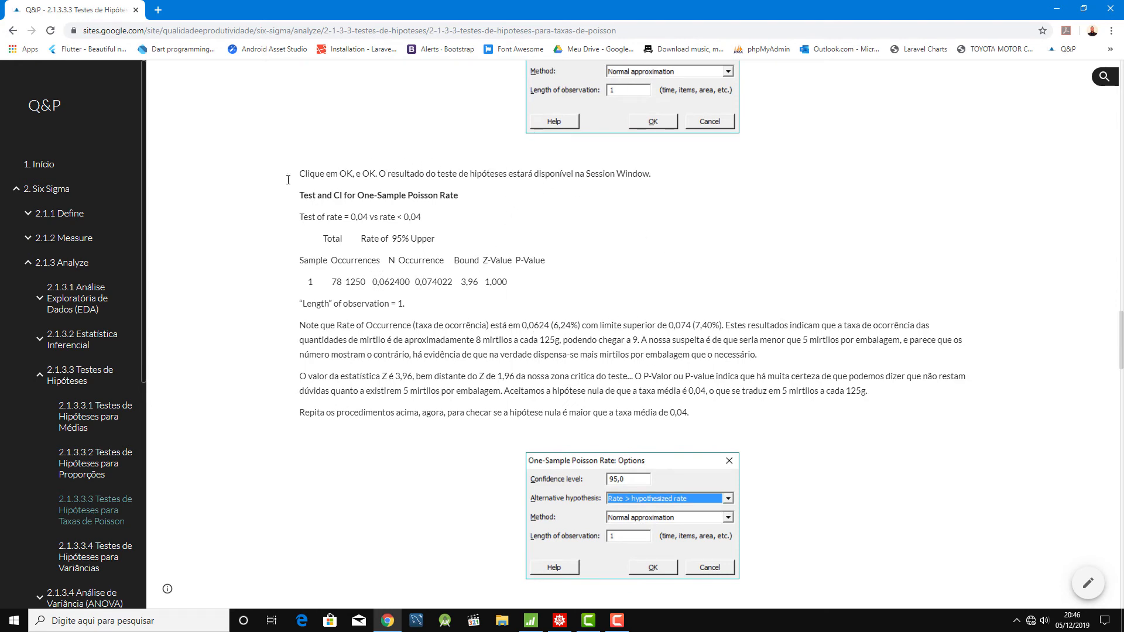
scroll(262, 190, "down", 3)
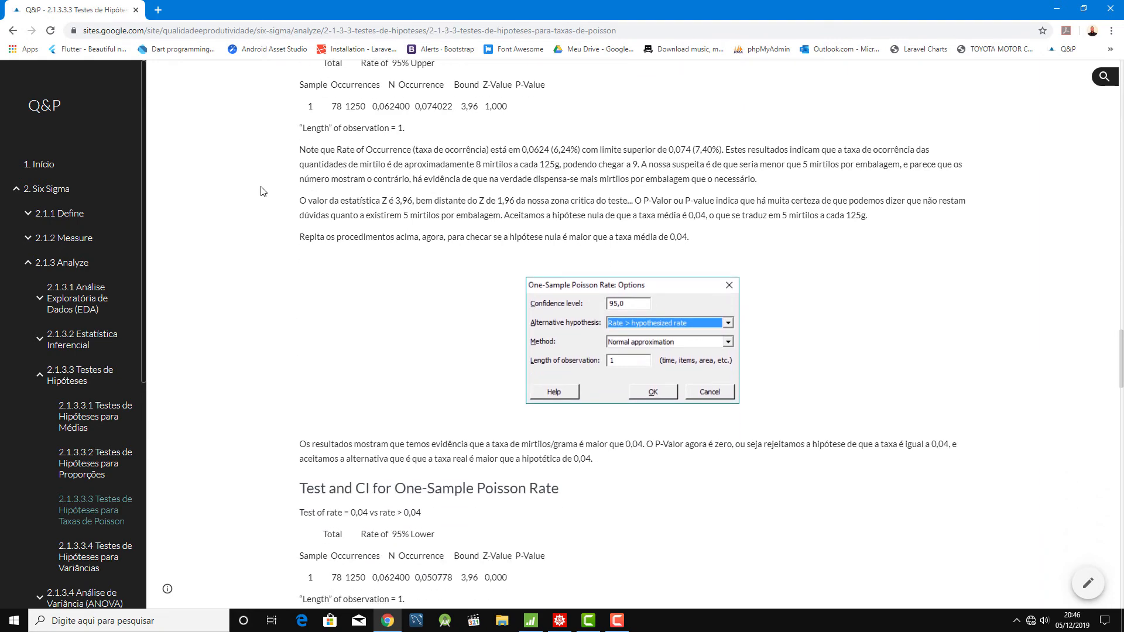
scroll(261, 191, "down", 8)
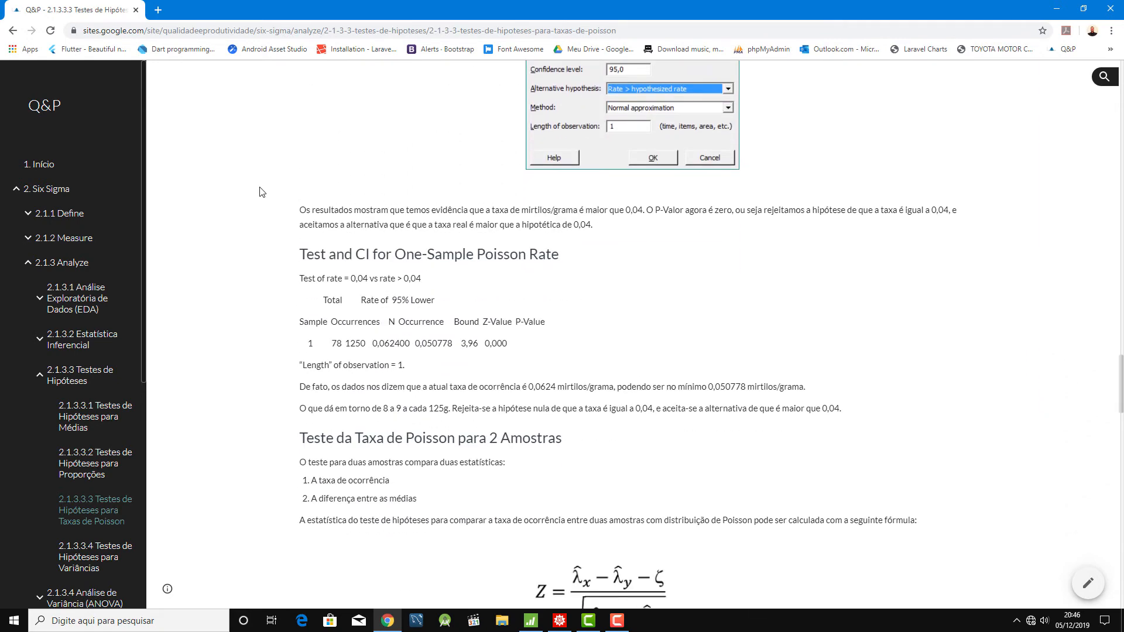
scroll(262, 192, "down", 2)
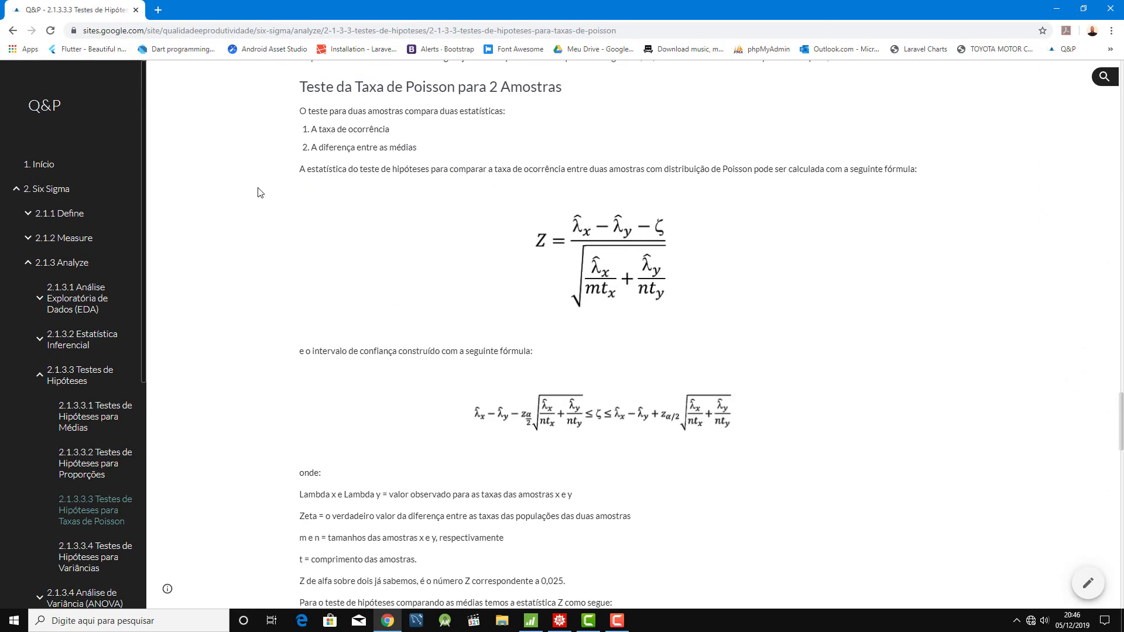
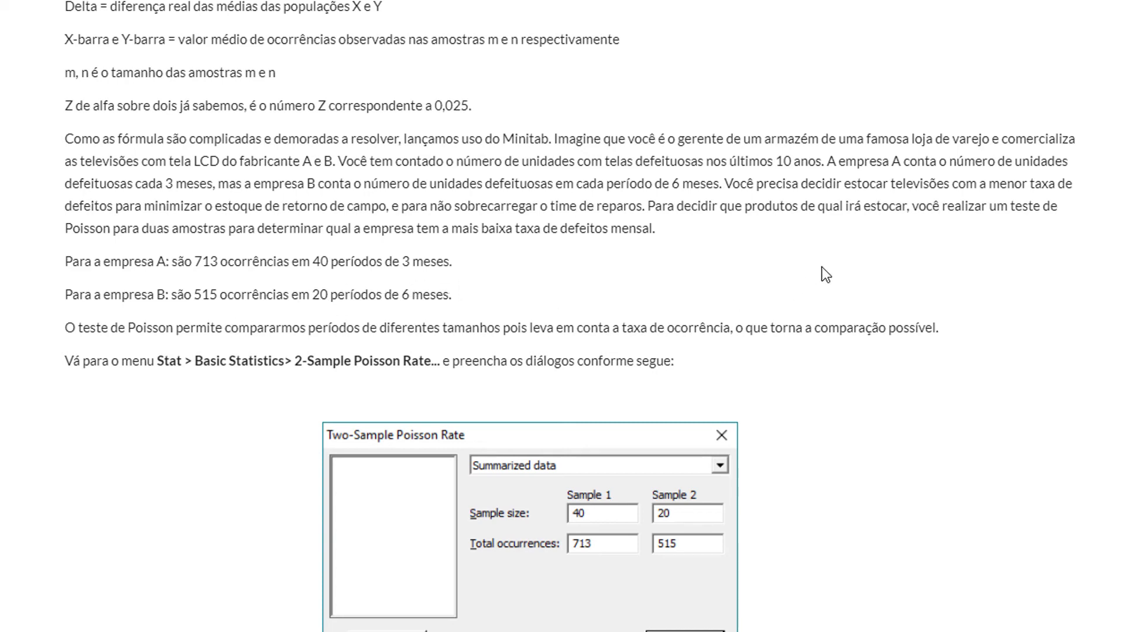
- Switch from the lesson page to Minitab and start a 2-Sample Poisson Rate test using summarized data
scroll(825, 274, "down", 5)
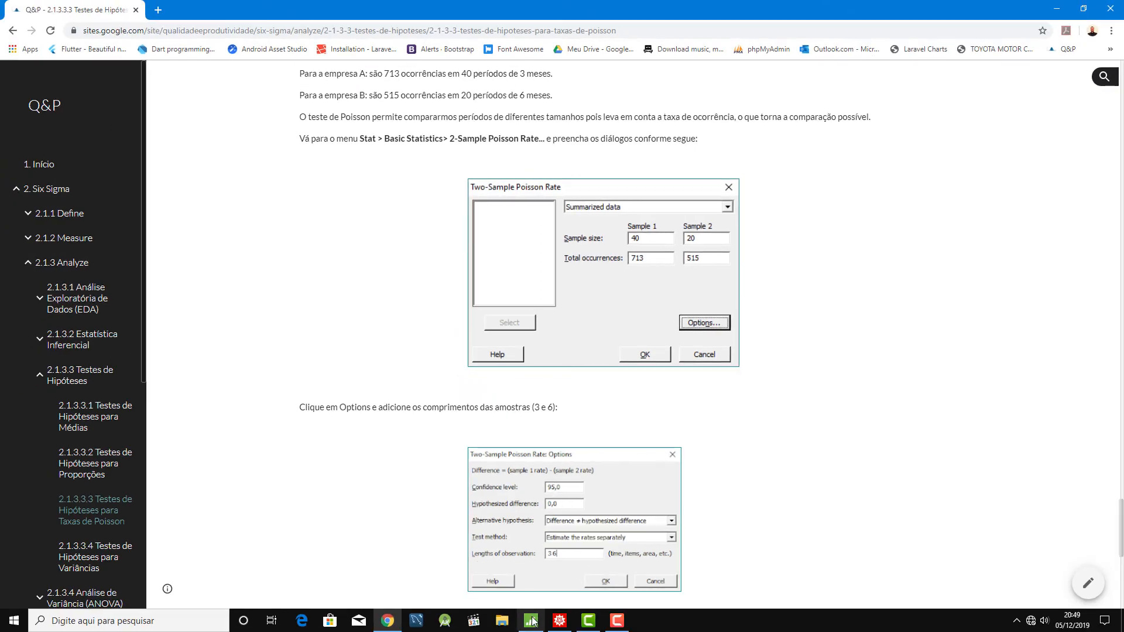
left_click(531, 621)
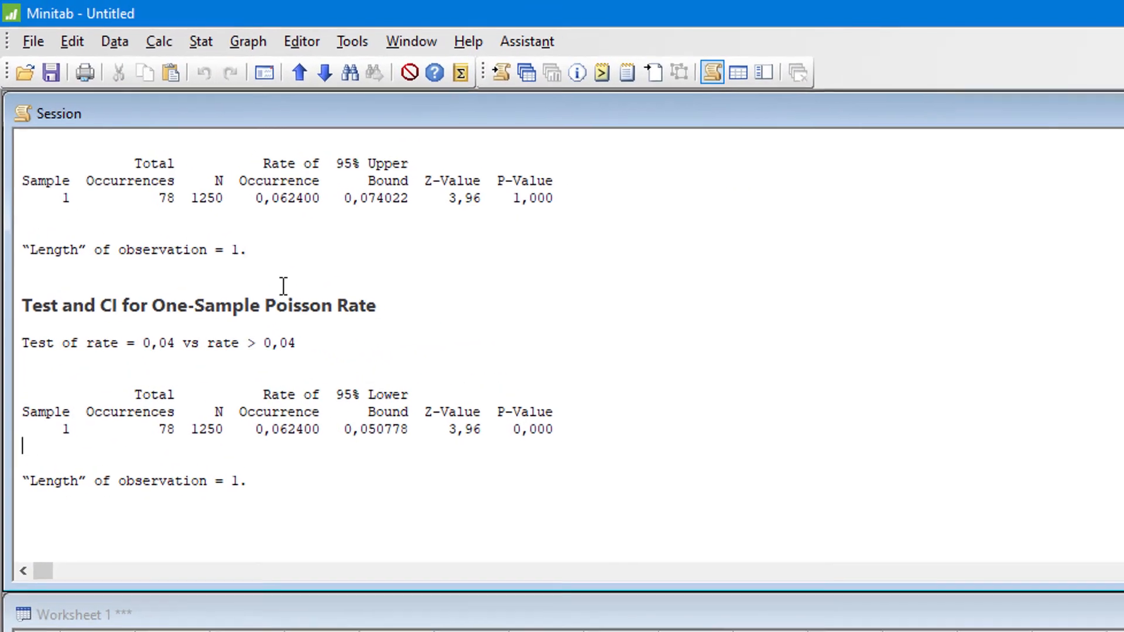
left_click(200, 42)
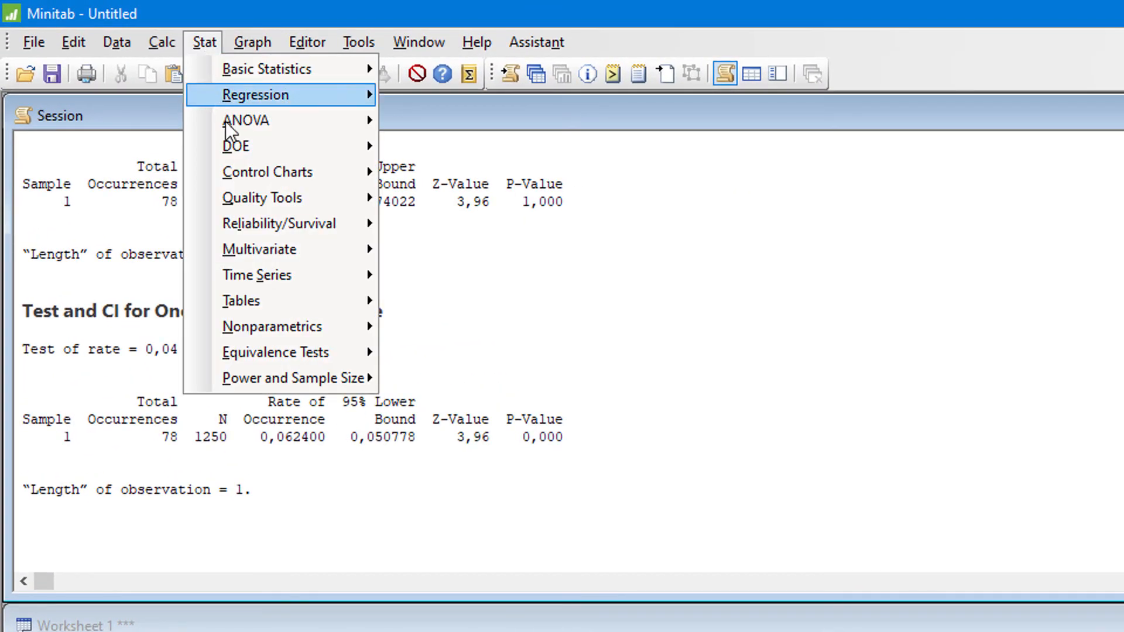
mouse_move(293, 65)
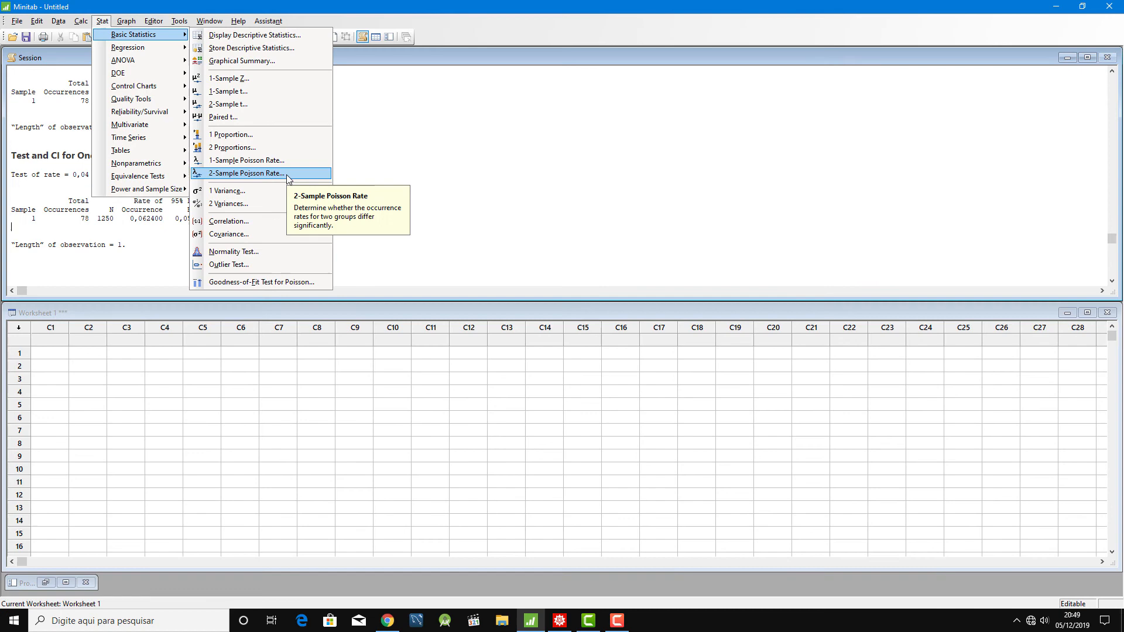
left_click(574, 348)
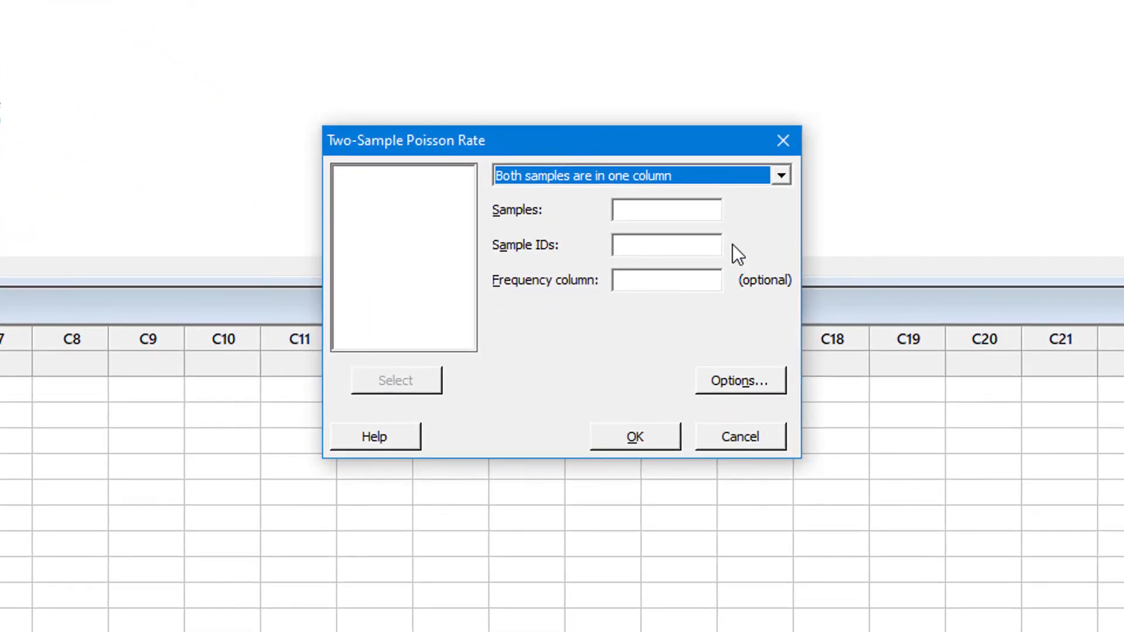
left_click(735, 170)
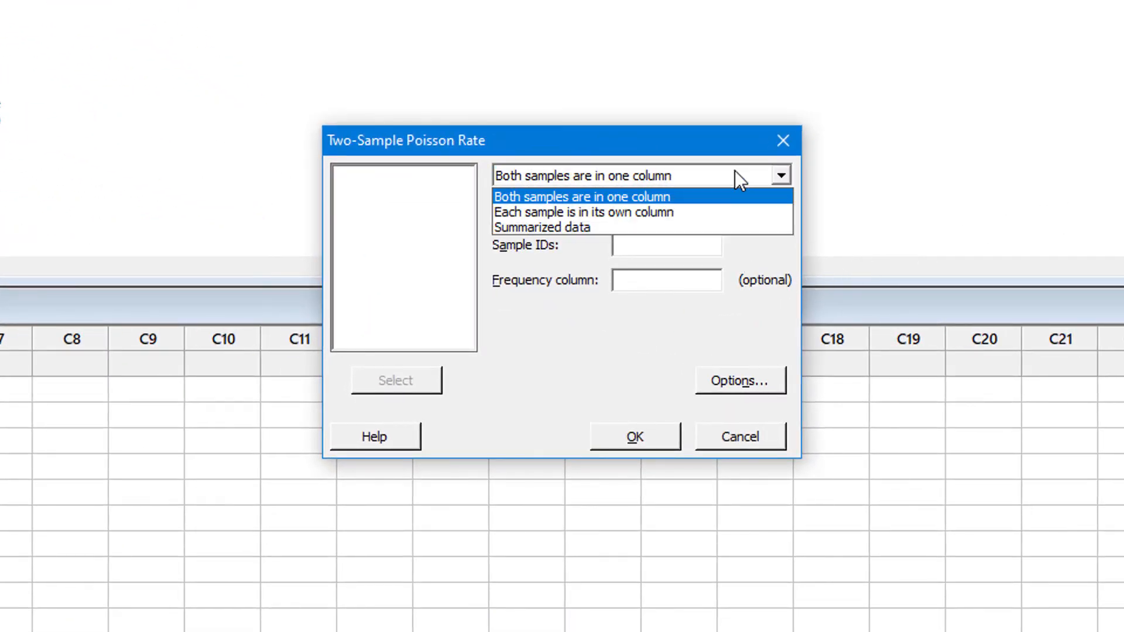
left_click(694, 225)
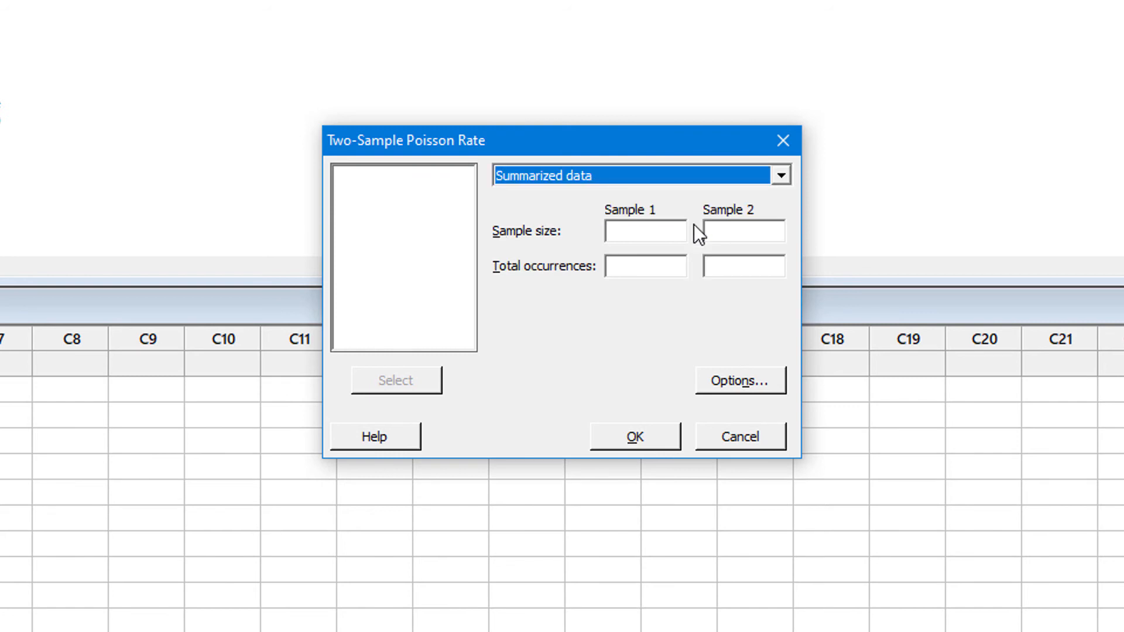
- Enter sample size 40 with 713 total occurrences for Sample 1, and size 20 with 515 occurrences for Sample 2
left_click(643, 232)
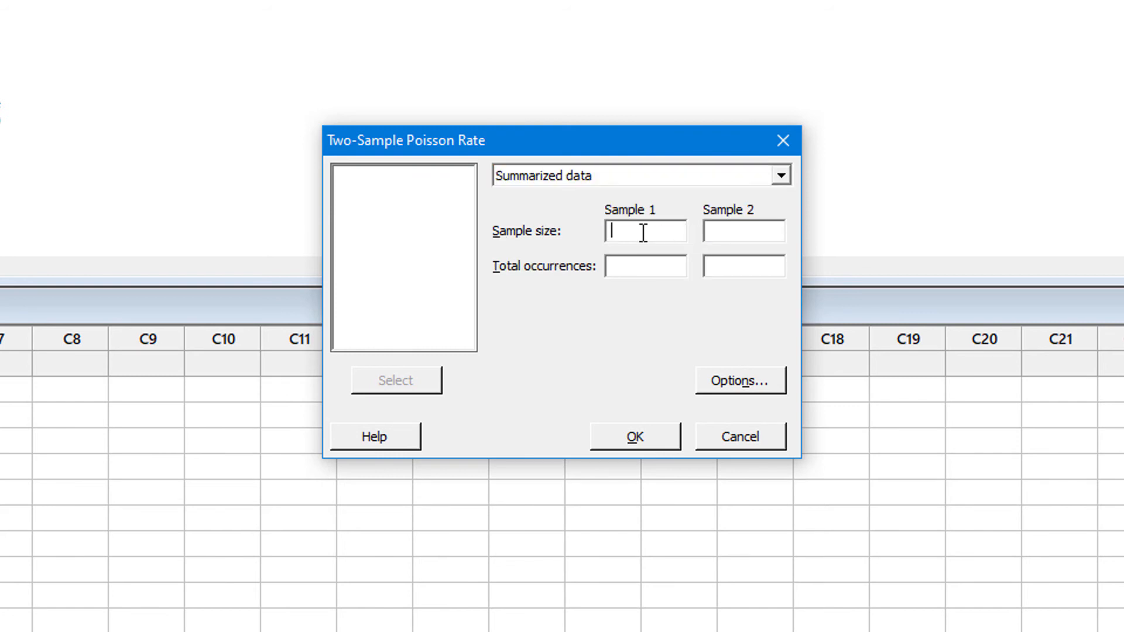
type("40")
left_click(724, 232)
type("20")
left_click(663, 261)
type("713")
left_click(748, 265)
type("515")
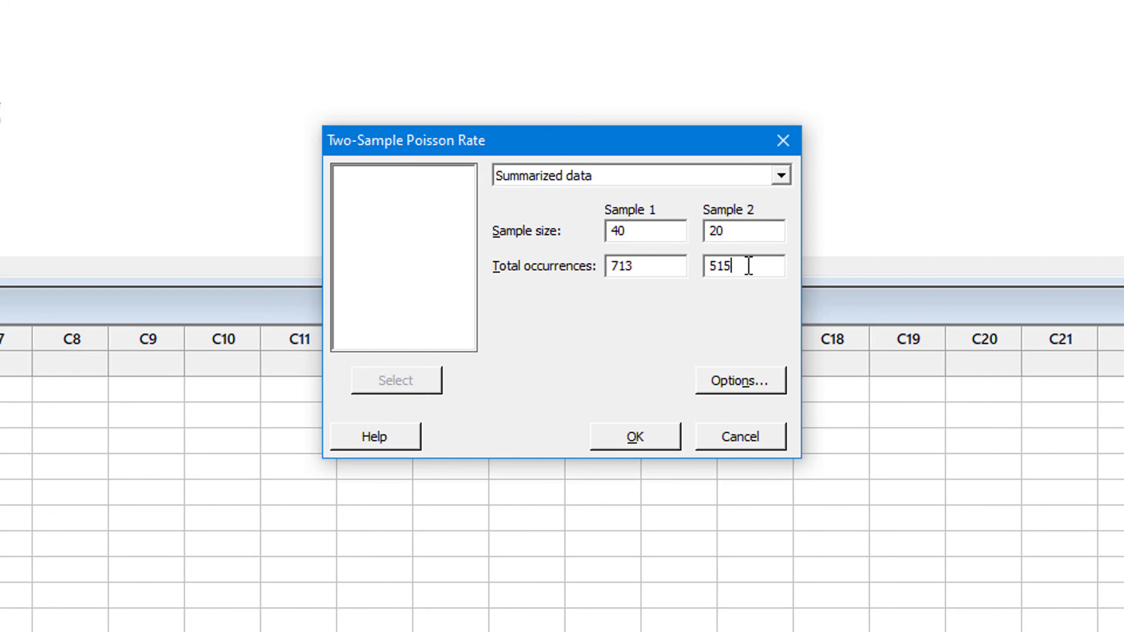
- Run the two-sample test with the test method "Estimate the rates separately", keeping the other default options
left_click(739, 381)
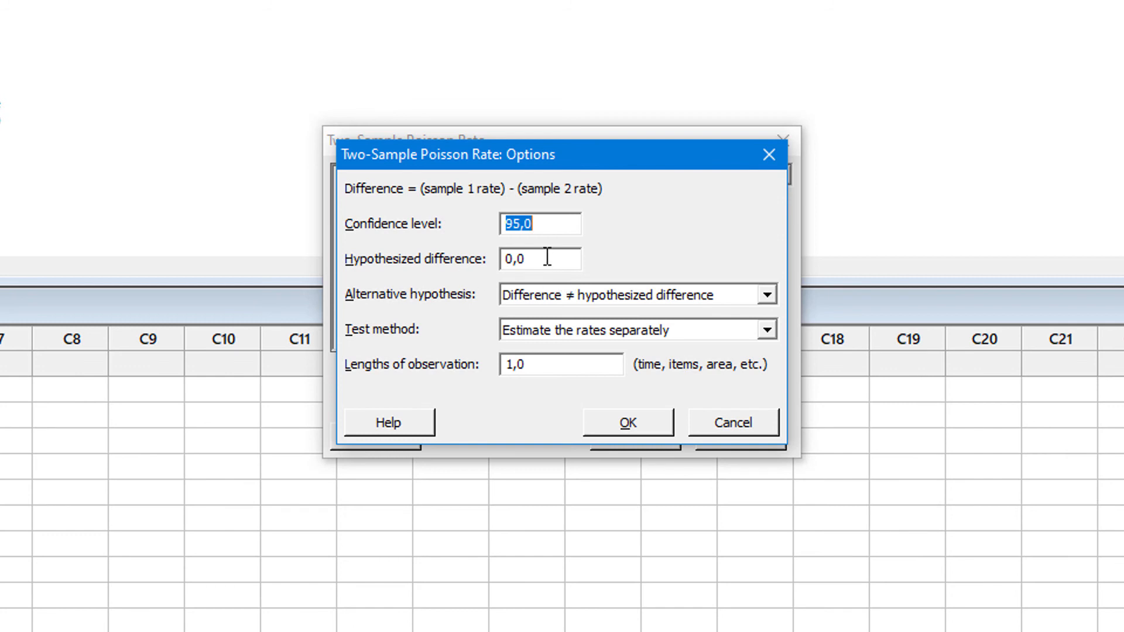
key("Tab")
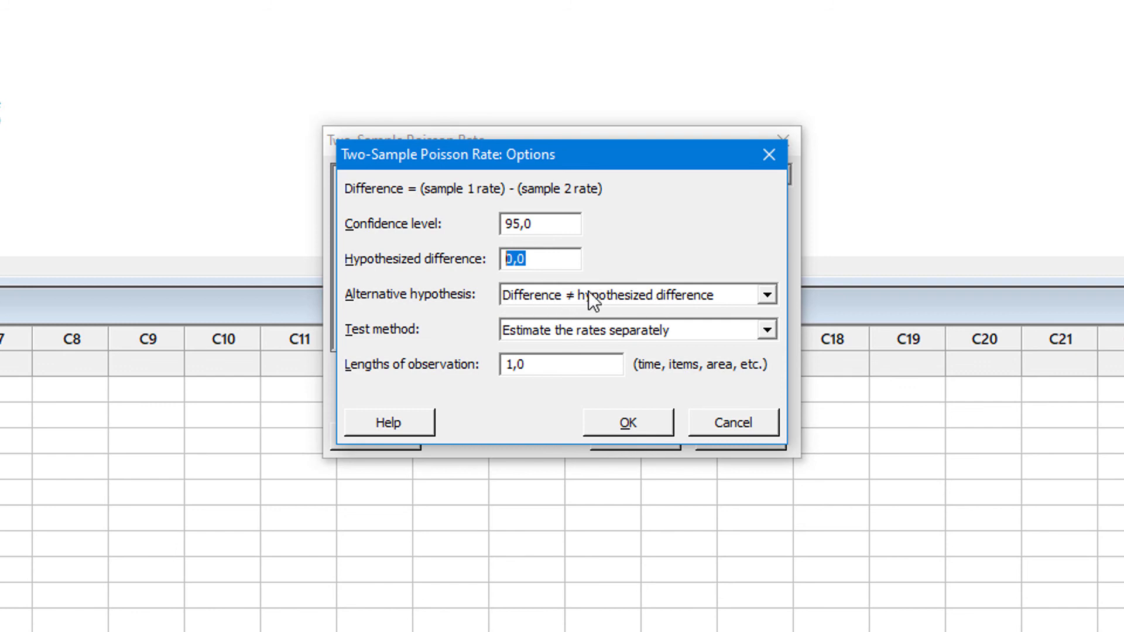
left_click(572, 329)
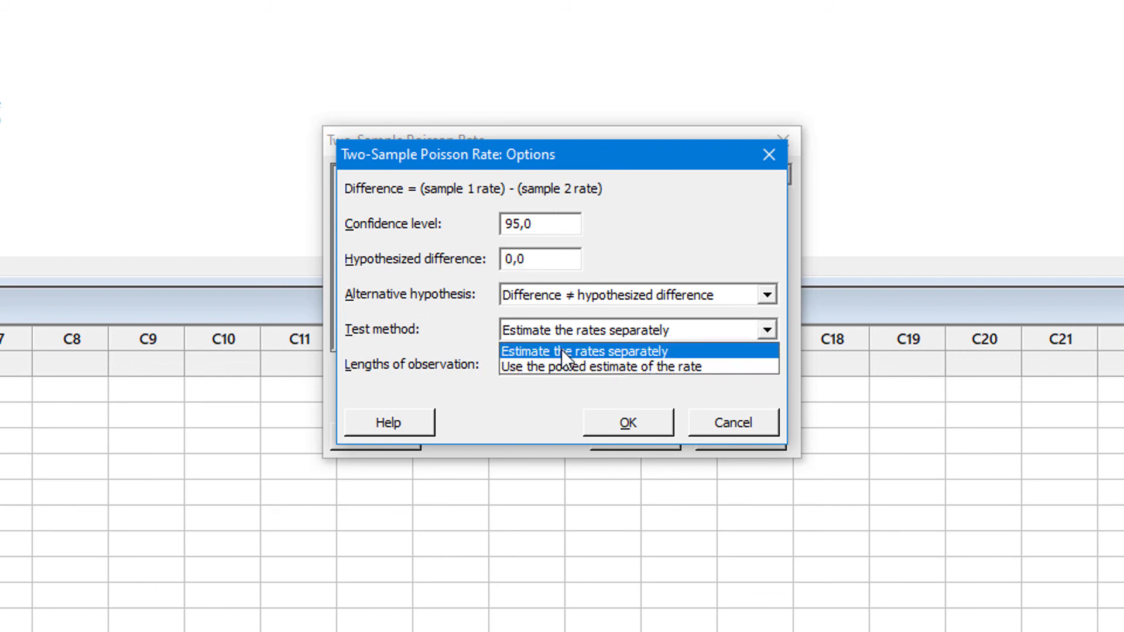
left_click(633, 349)
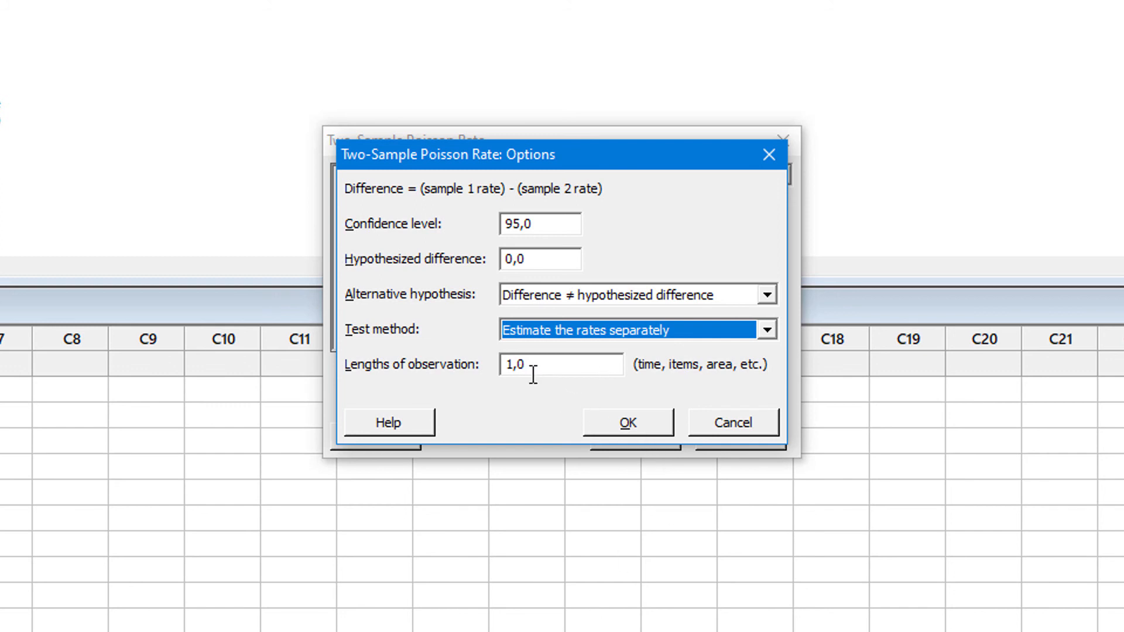
left_click(645, 420)
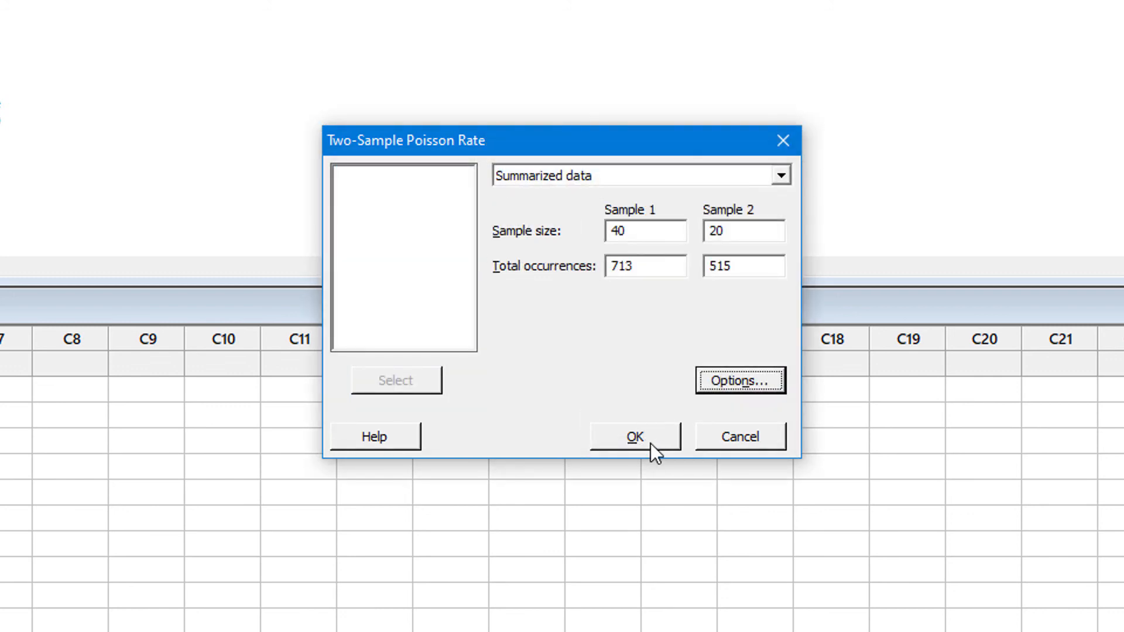
left_click(651, 444)
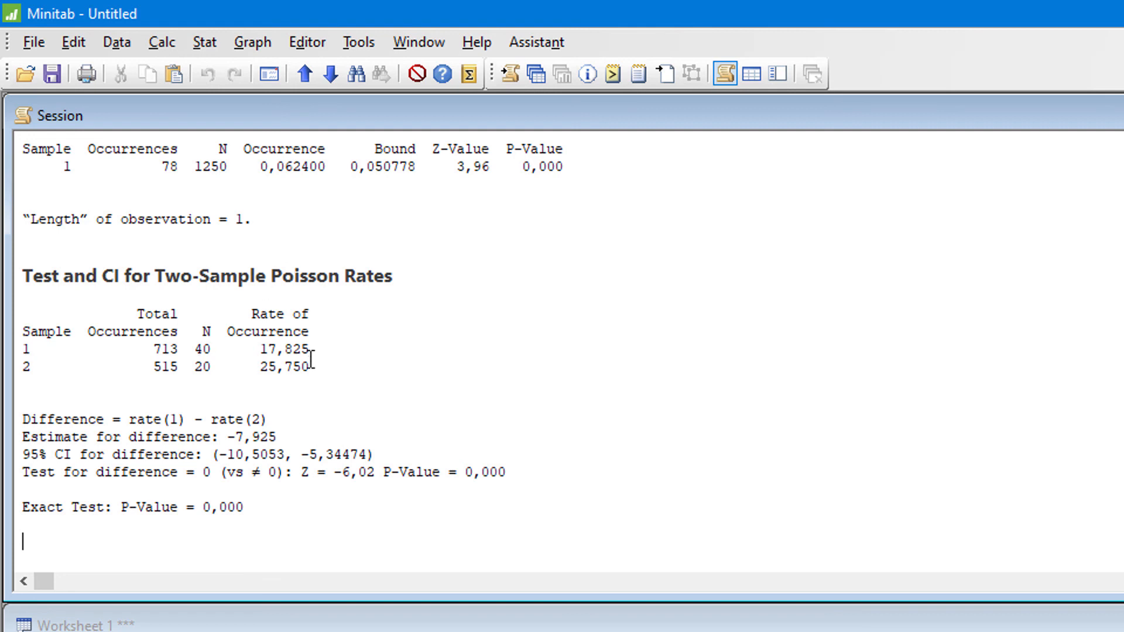
- Examine and compare the rates of occurrence of the two samples in the two-sample test output
left_click_drag(262, 349, 322, 349)
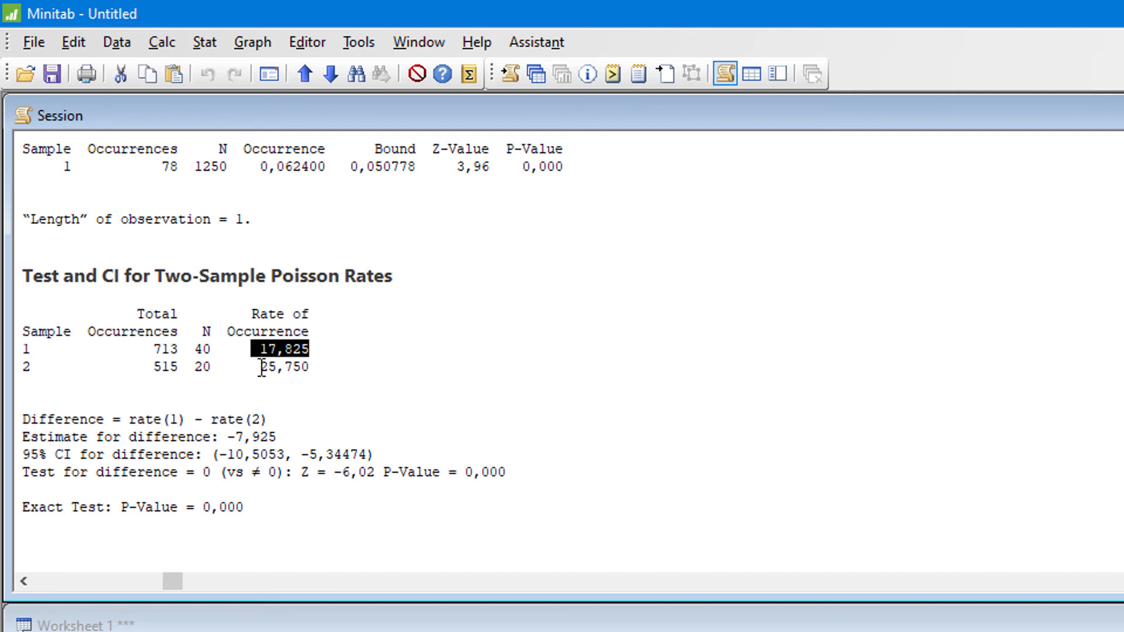
left_click_drag(255, 366, 321, 373)
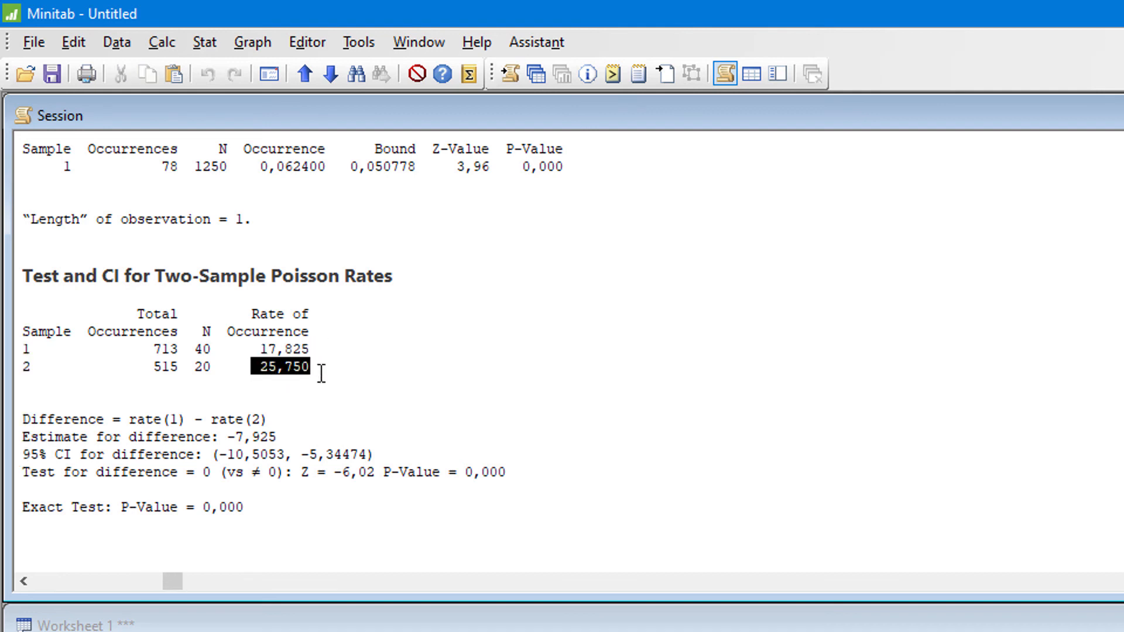
left_click(390, 384)
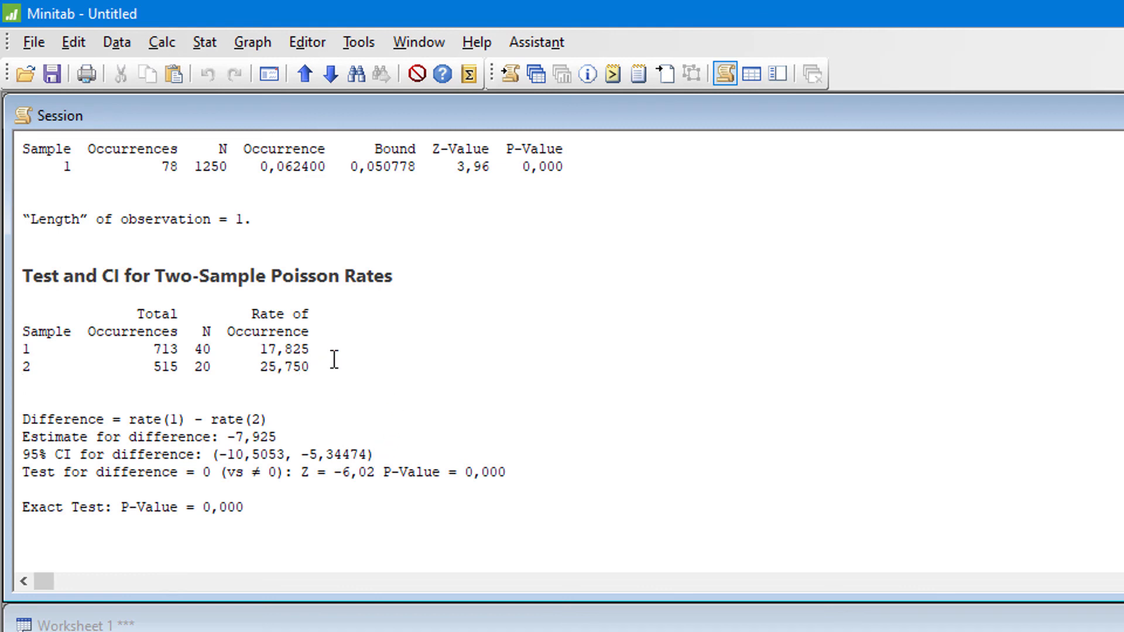
left_click_drag(322, 361, 245, 350)
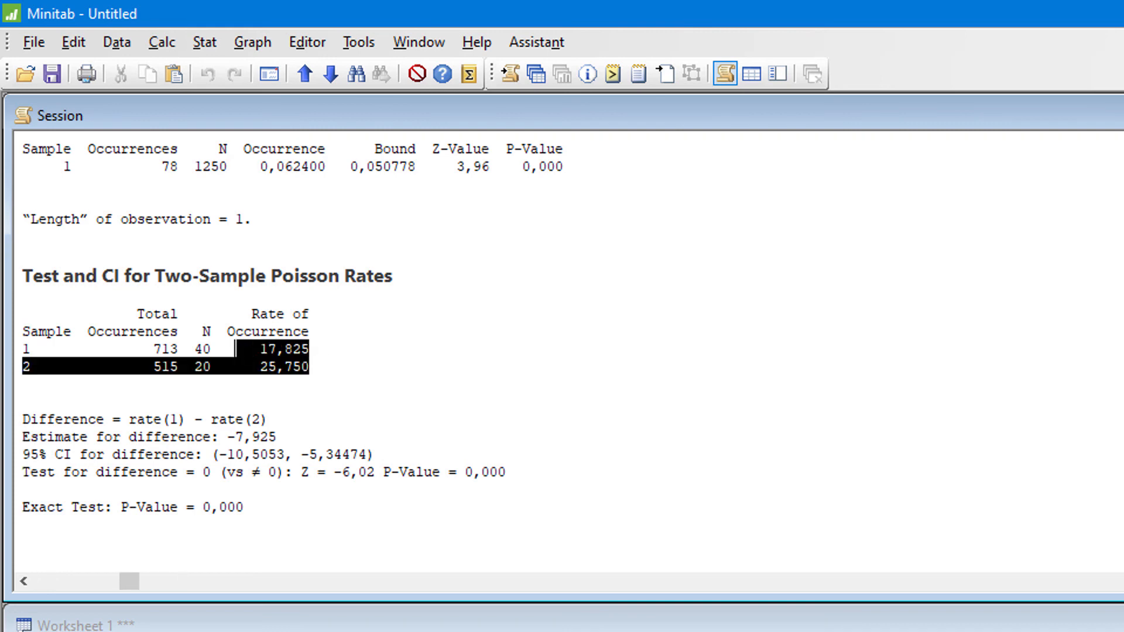
left_click(262, 364)
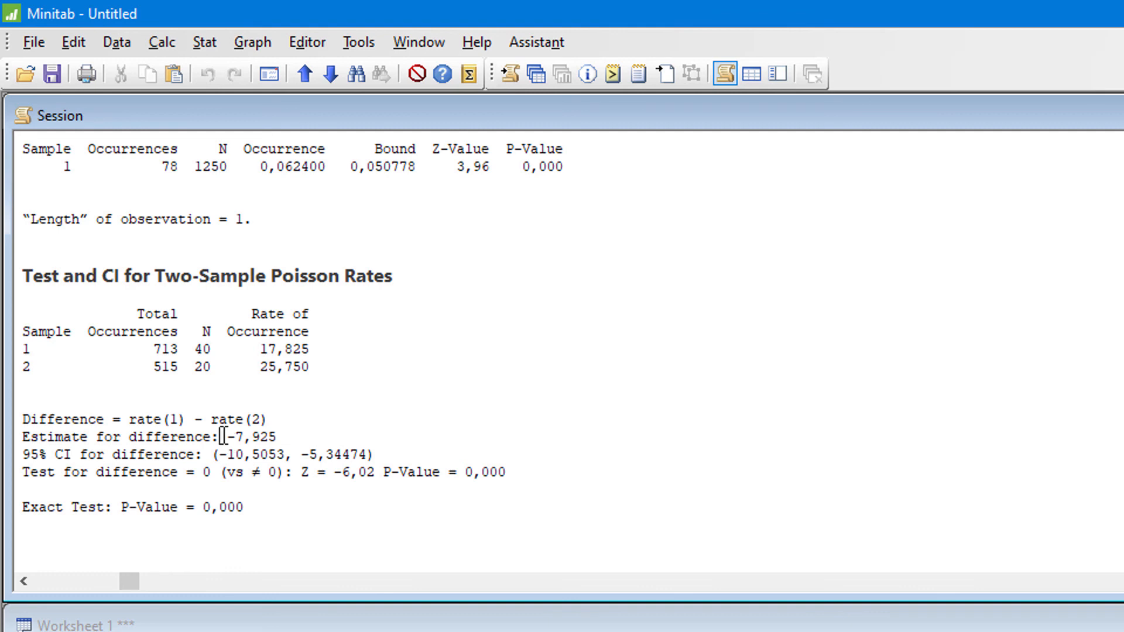
- Examine the estimate for the difference between the rates together with its 95% confidence interval
left_click_drag(219, 436, 286, 436)
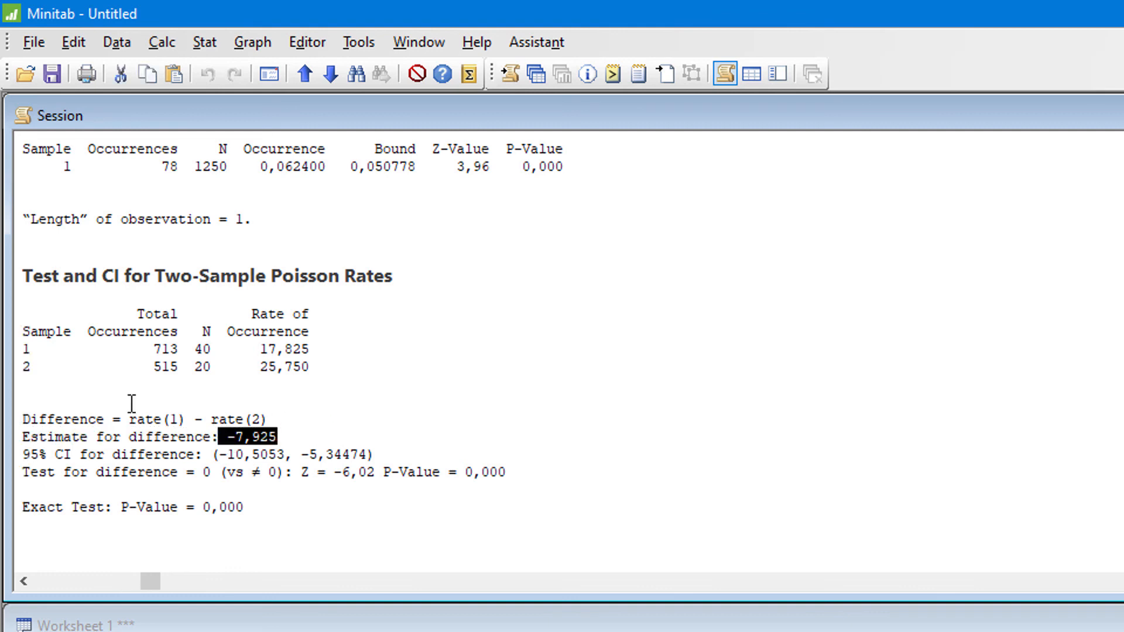
left_click(144, 352)
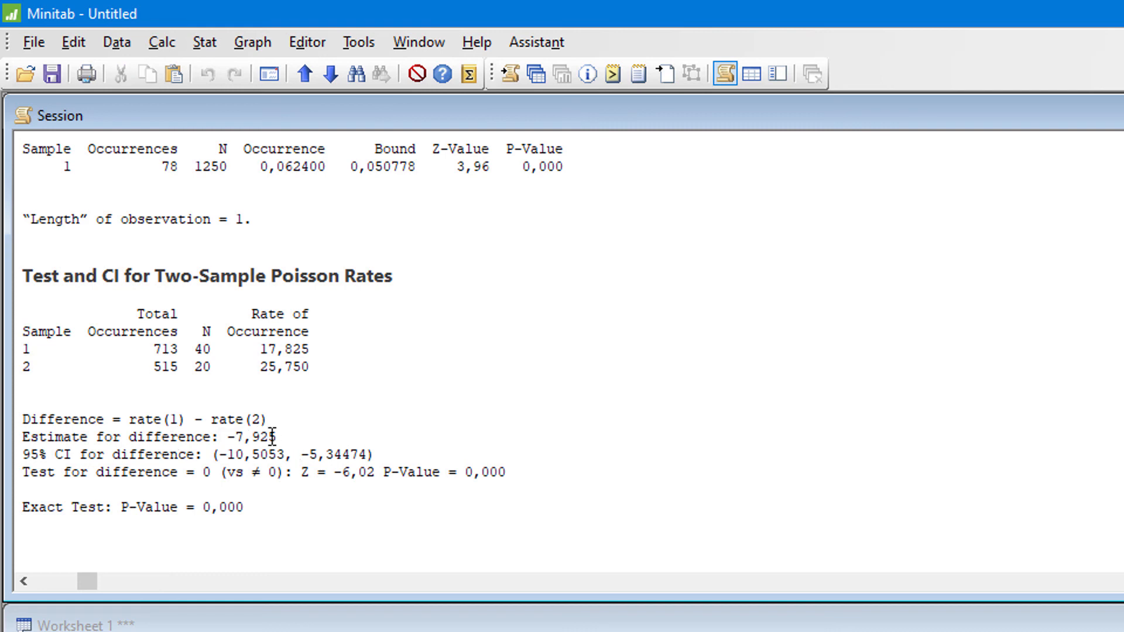
left_click_drag(286, 438, 227, 448)
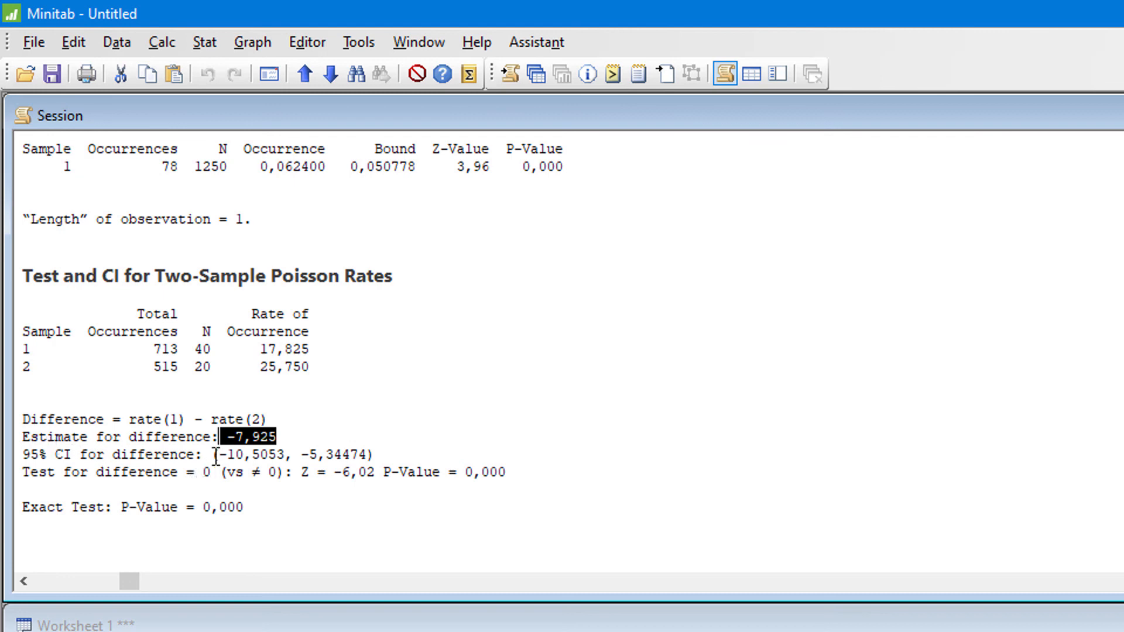
left_click_drag(202, 455, 251, 455)
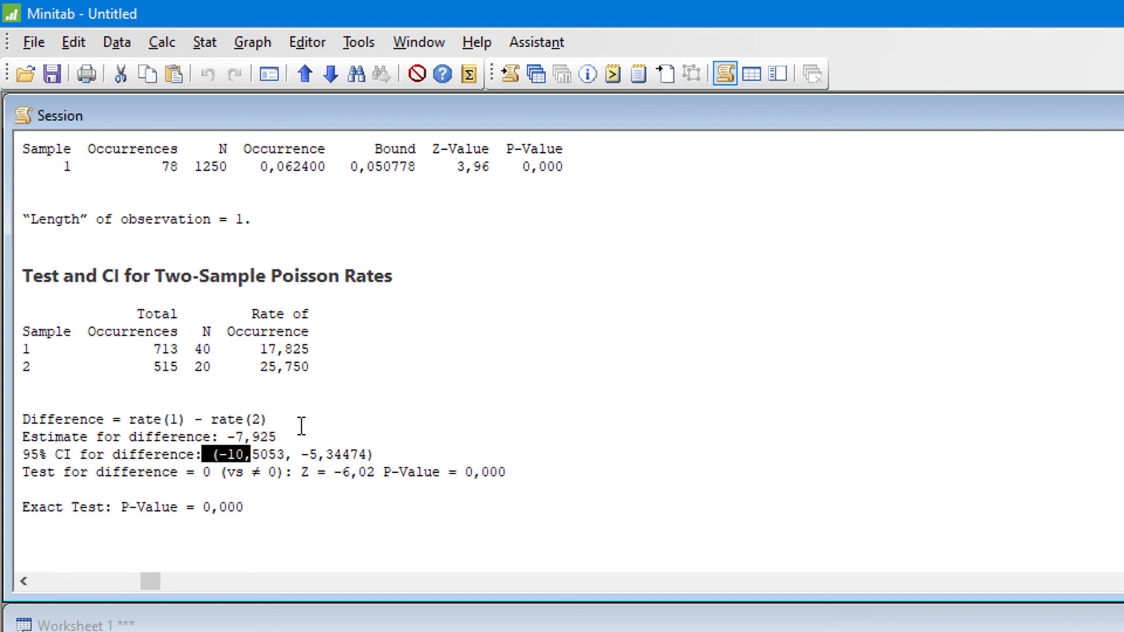
left_click(275, 437)
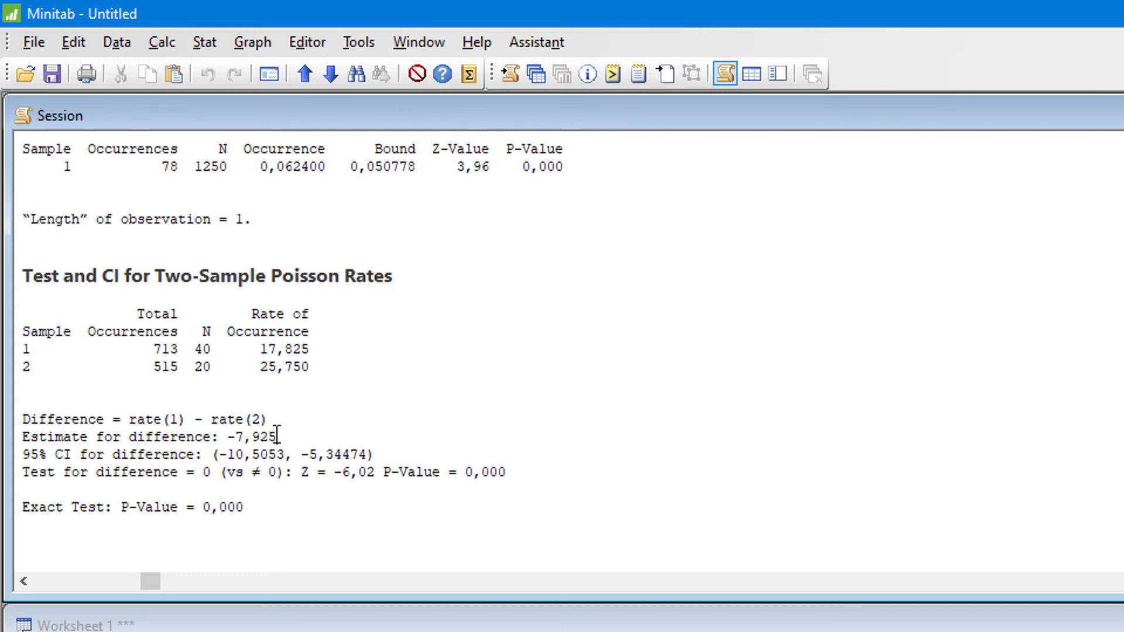
left_click_drag(277, 437, 229, 436)
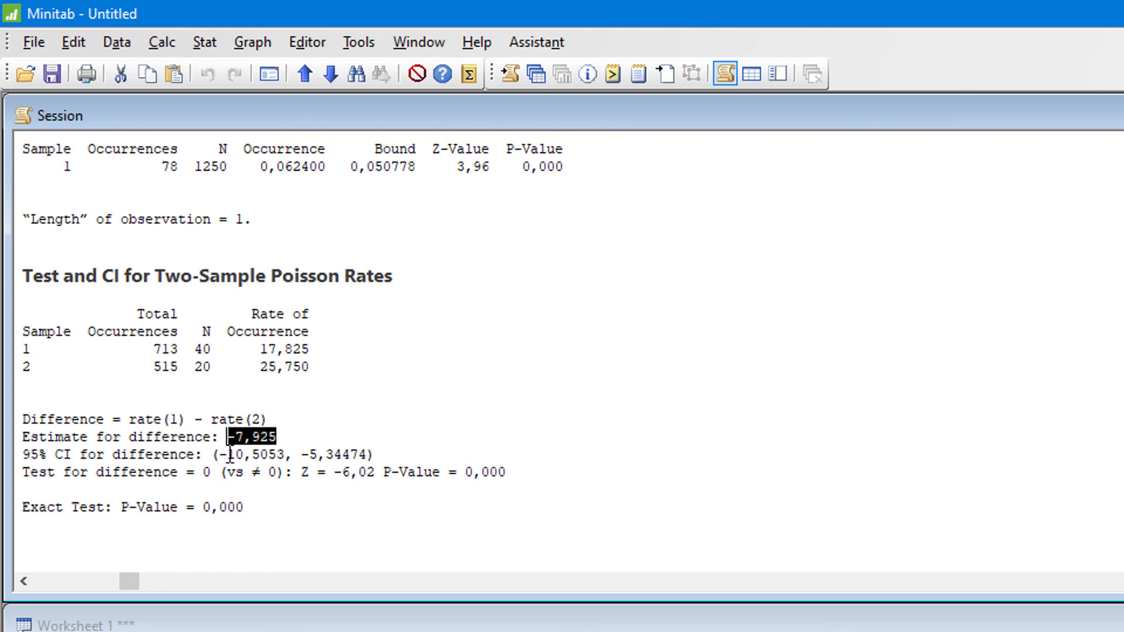
left_click_drag(203, 456, 359, 454)
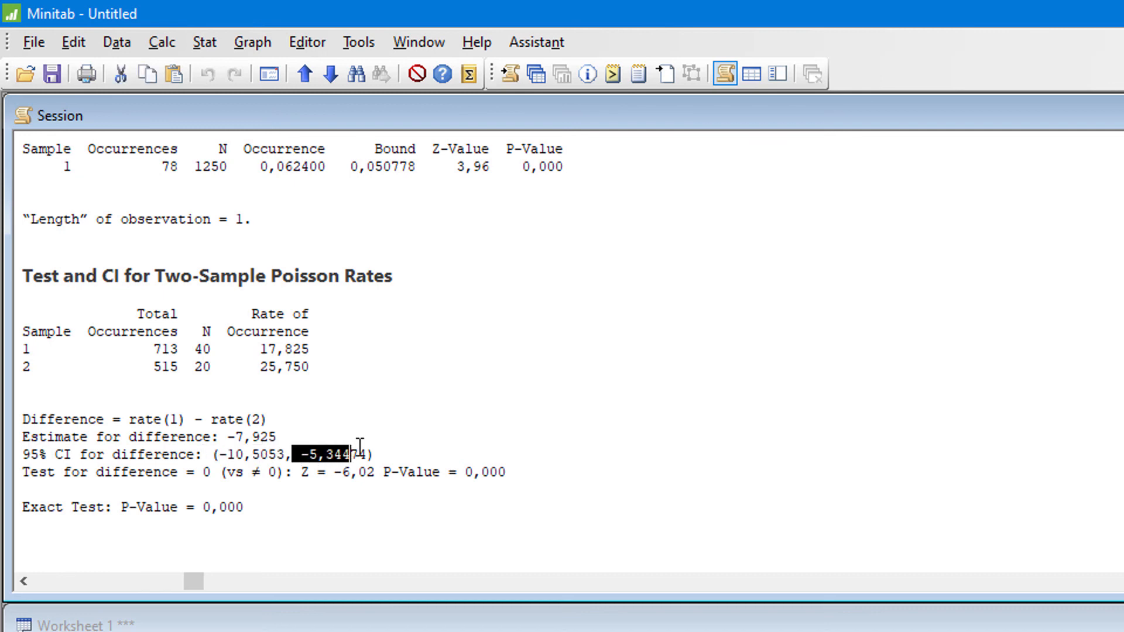
left_click(415, 447)
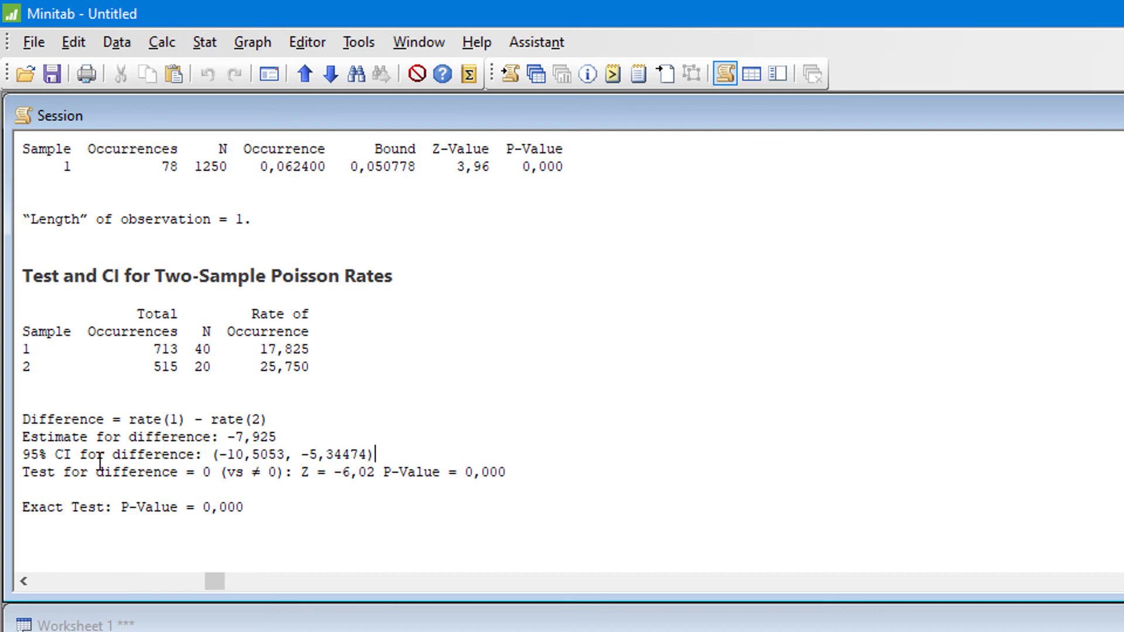
- Examine the null and alternative hypotheses of the difference test against its confidence interval and P-value
left_click_drag(211, 472, 47, 472)
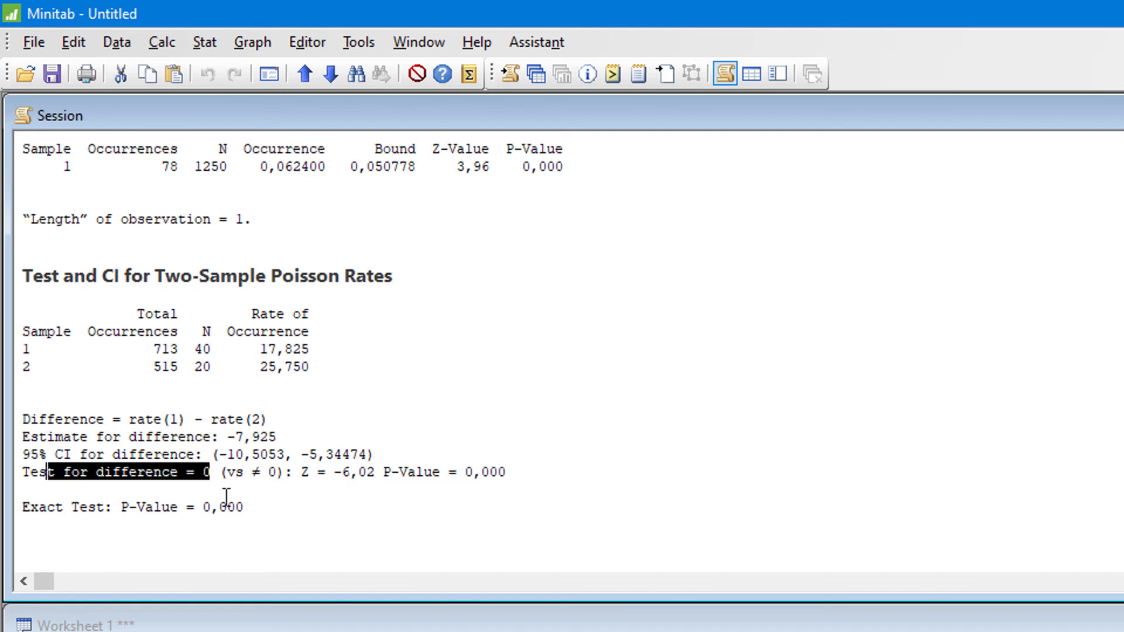
left_click_drag(219, 472, 288, 476)
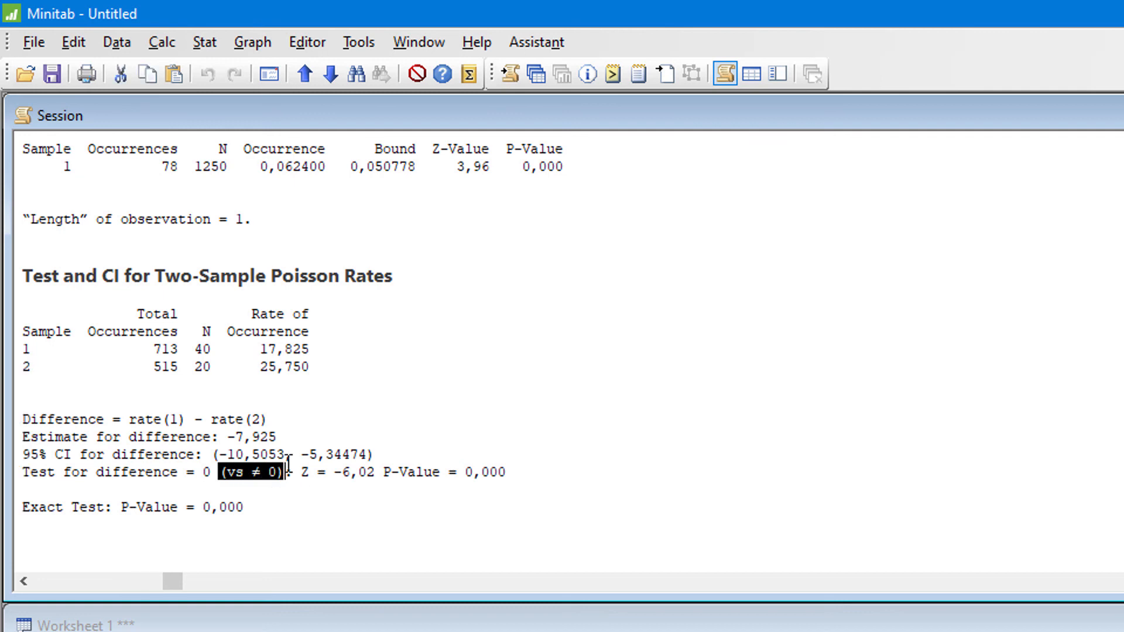
left_click_drag(213, 454, 383, 454)
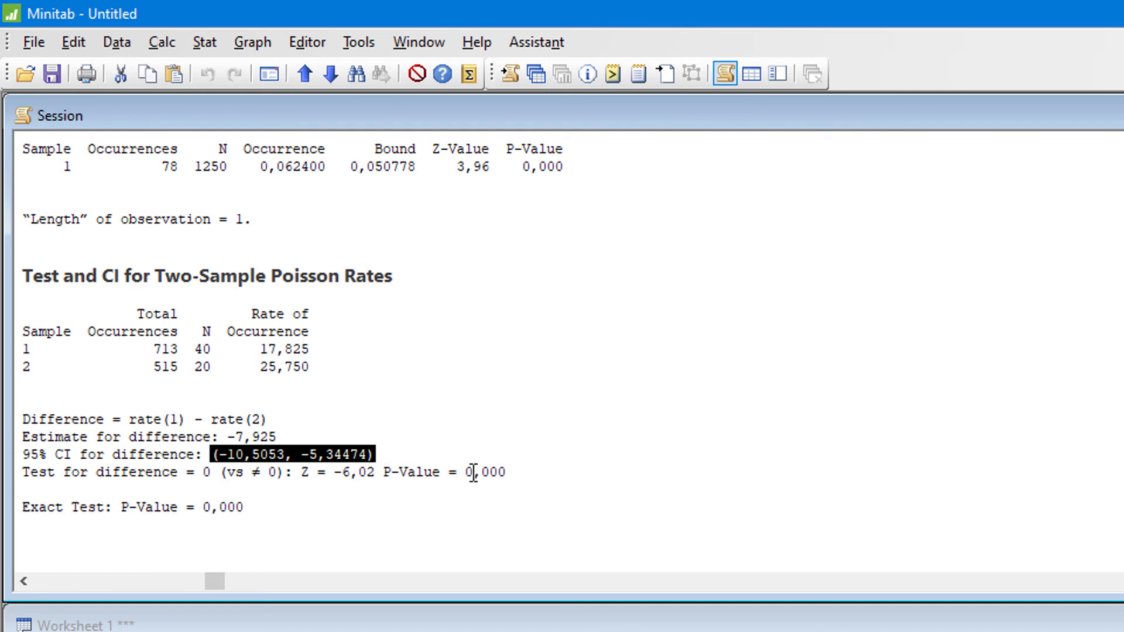
left_click_drag(530, 466, 388, 467)
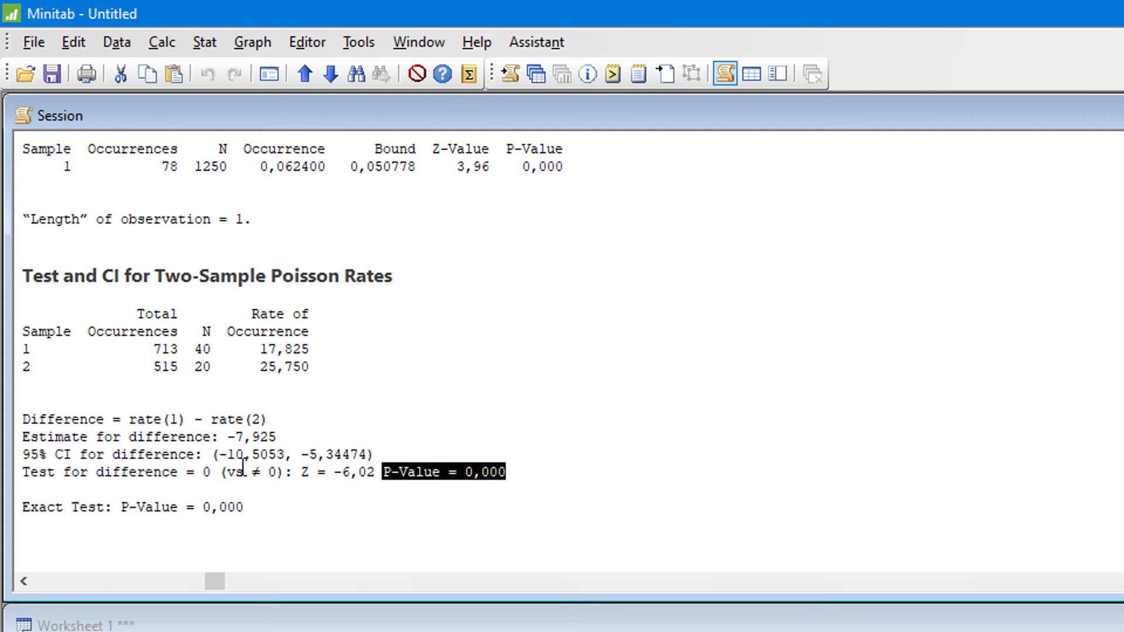
key("Down")
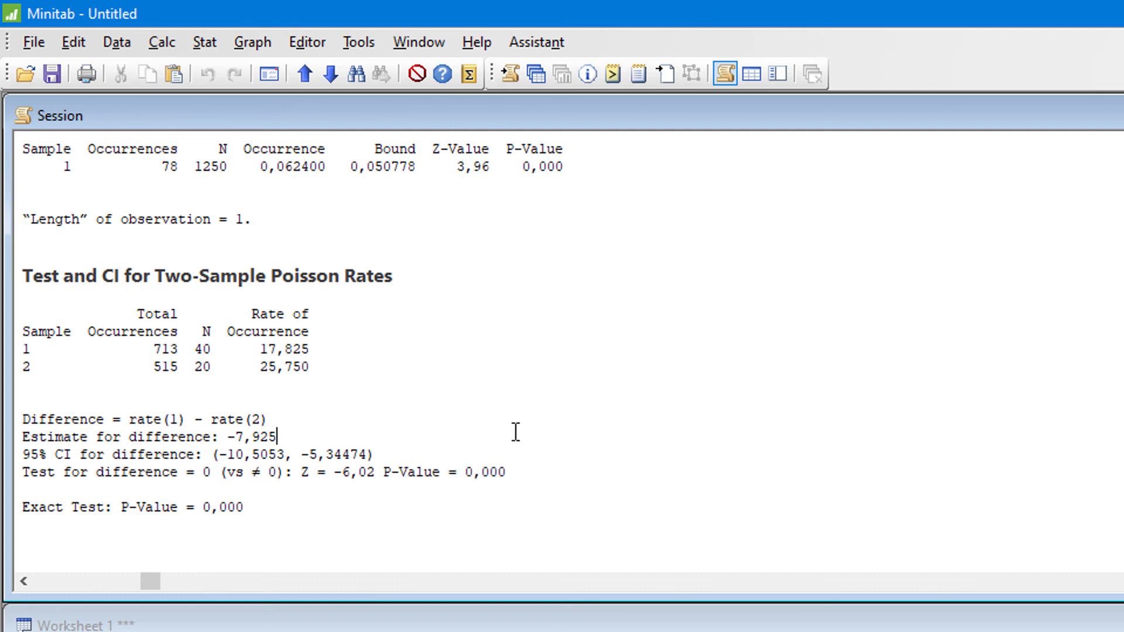
scroll(505, 407, "down", 1)
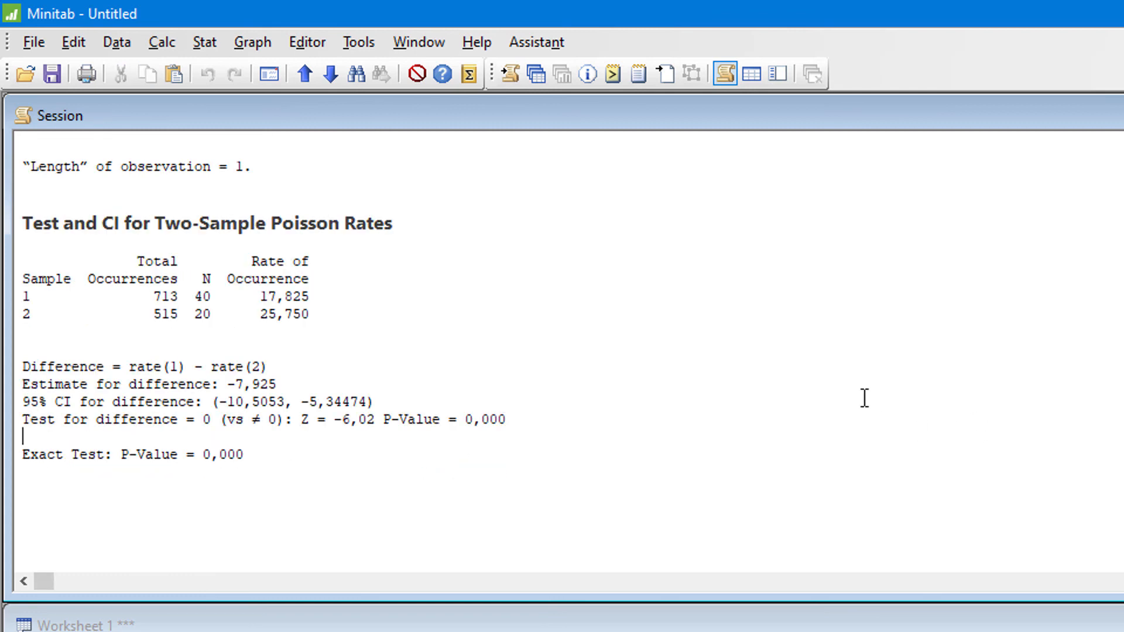